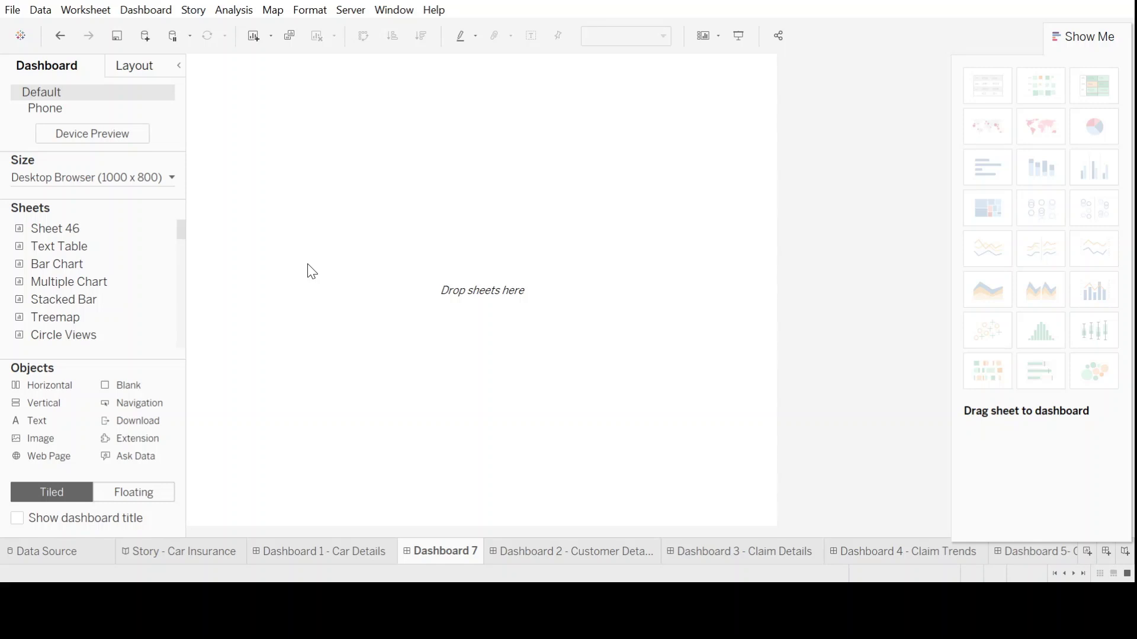
Create Dashboard 8 as a new blank dashboard through Dashboard > New Dashboard
click(144, 10)
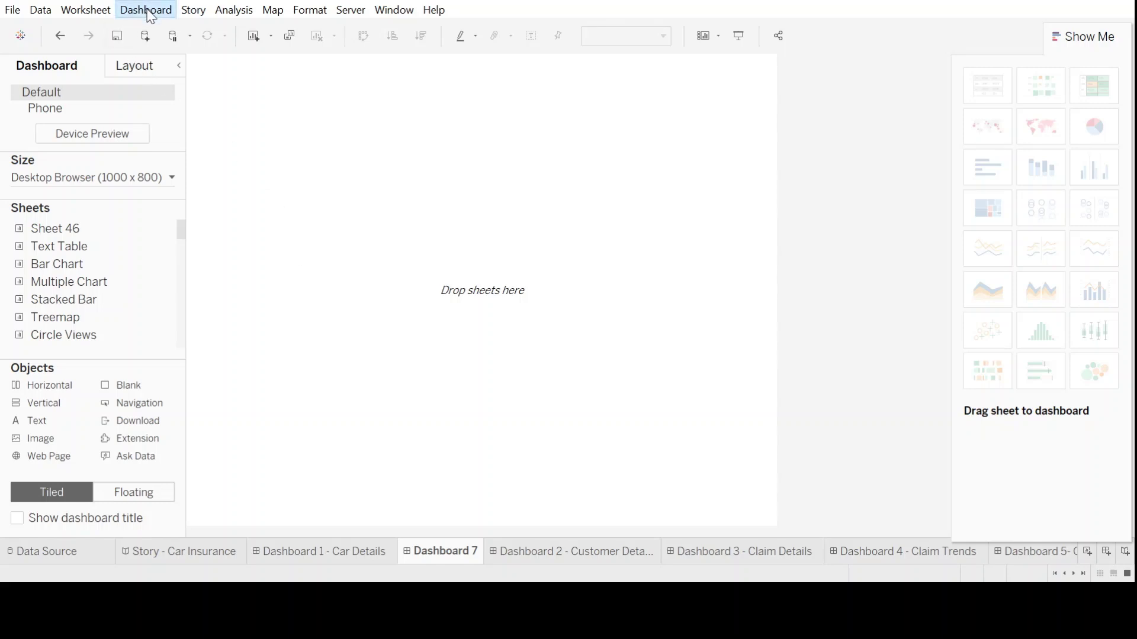
click(174, 35)
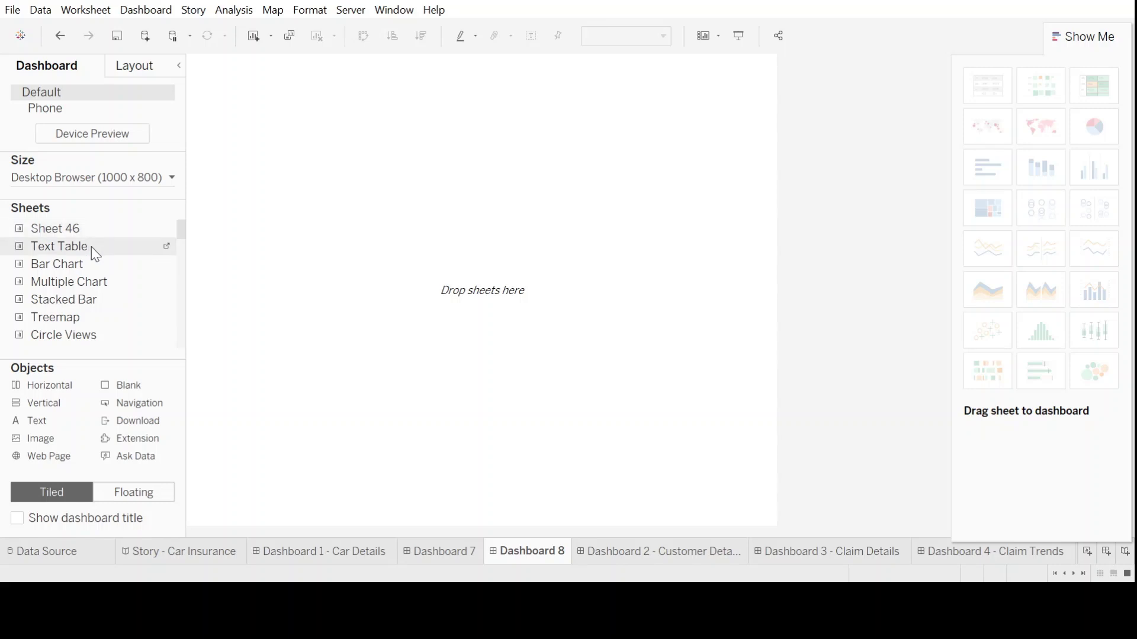
Place the Text Table sheet on Dashboard 8, then drop the Bar Chart into the bottom half
drag(92, 248, 351, 191)
drag(312, 152, 312, 153)
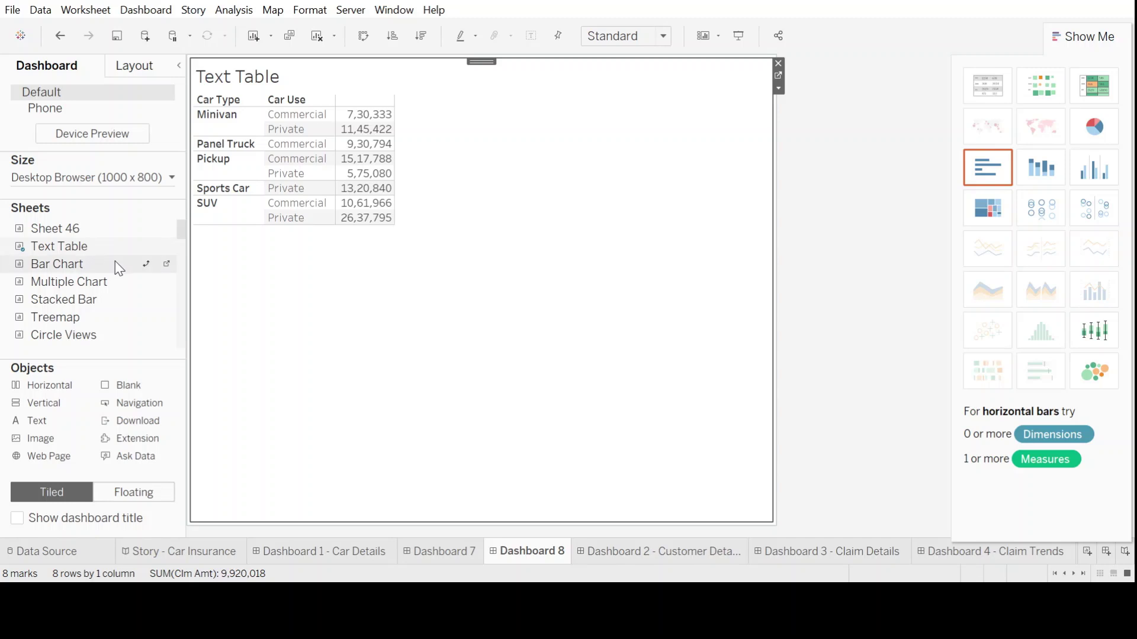
drag(117, 264, 211, 273)
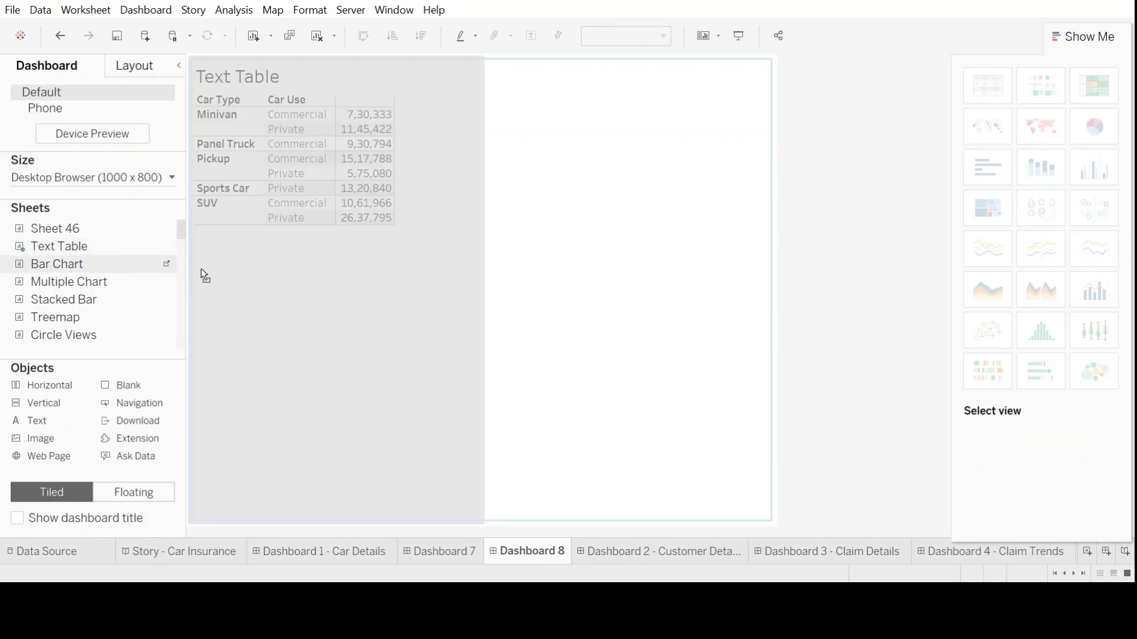
drag(291, 338, 416, 388)
drag(500, 360, 499, 360)
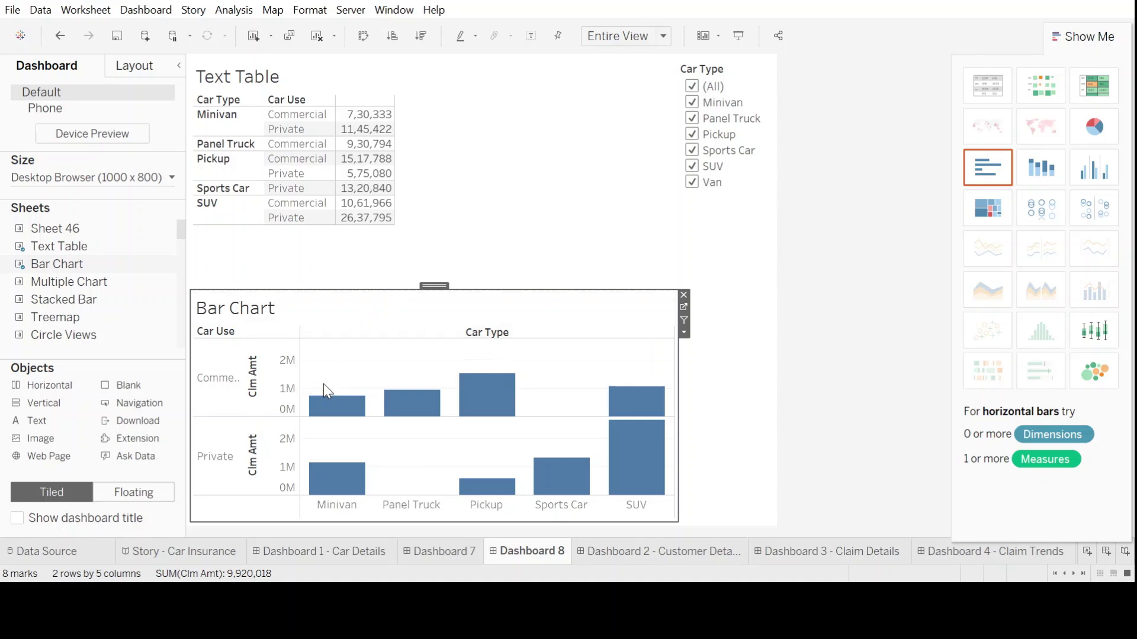
mouse_move(467, 409)
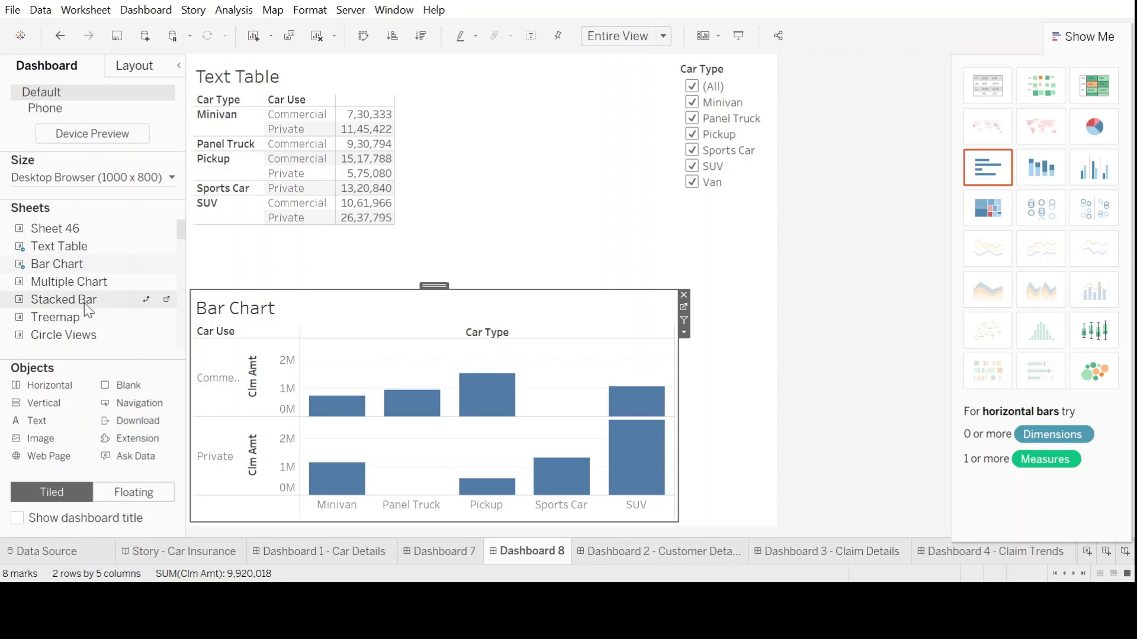
Add the Stacked Bar at the upper right and Circle Views to the right of the Bar Chart
drag(87, 307, 561, 168)
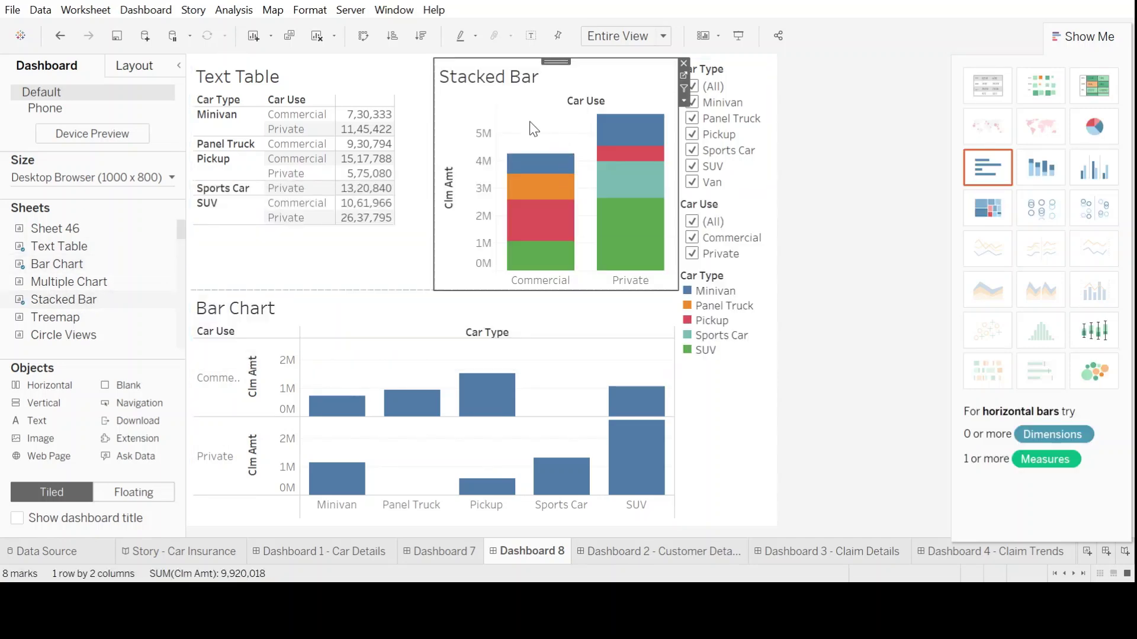
mouse_move(608, 139)
mouse_move(523, 256)
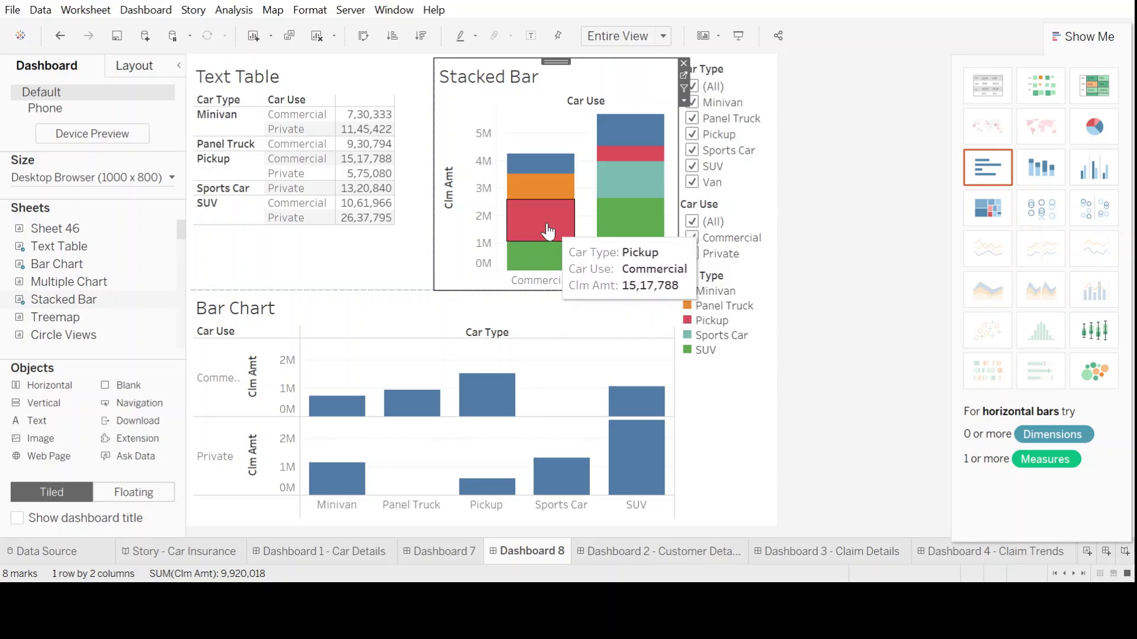
mouse_move(539, 200)
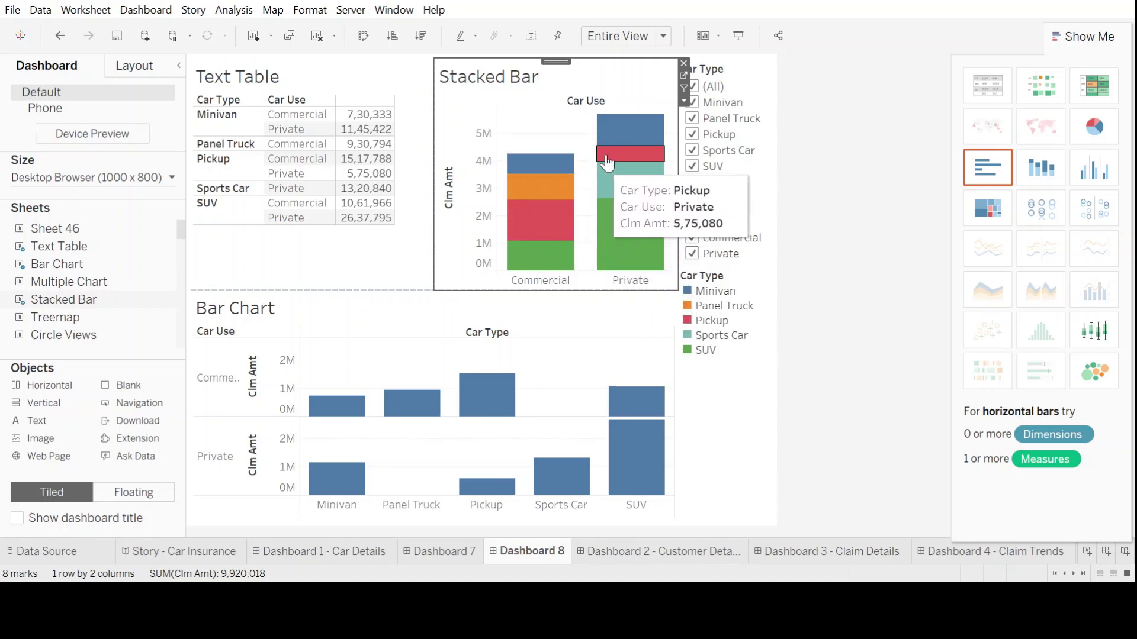
mouse_move(620, 186)
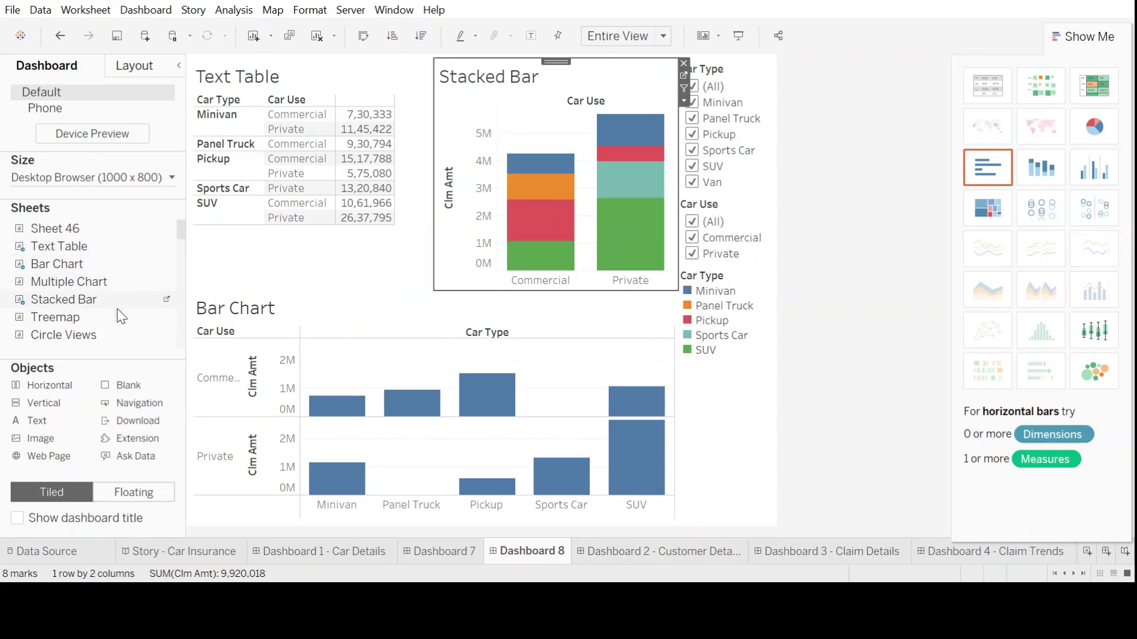
drag(107, 341, 553, 393)
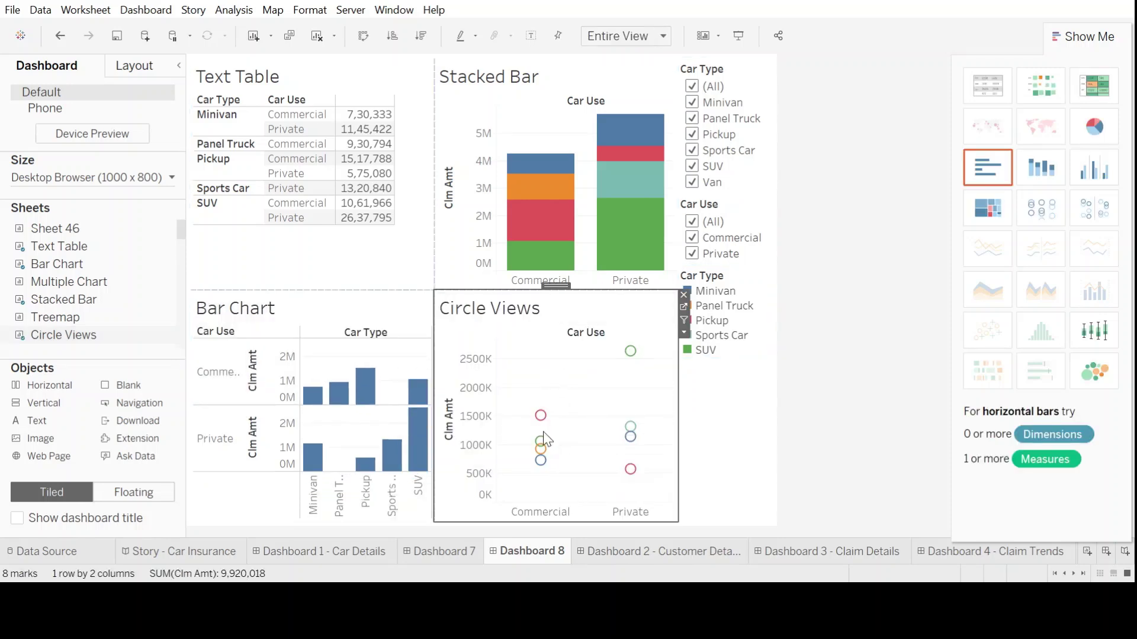
mouse_move(542, 463)
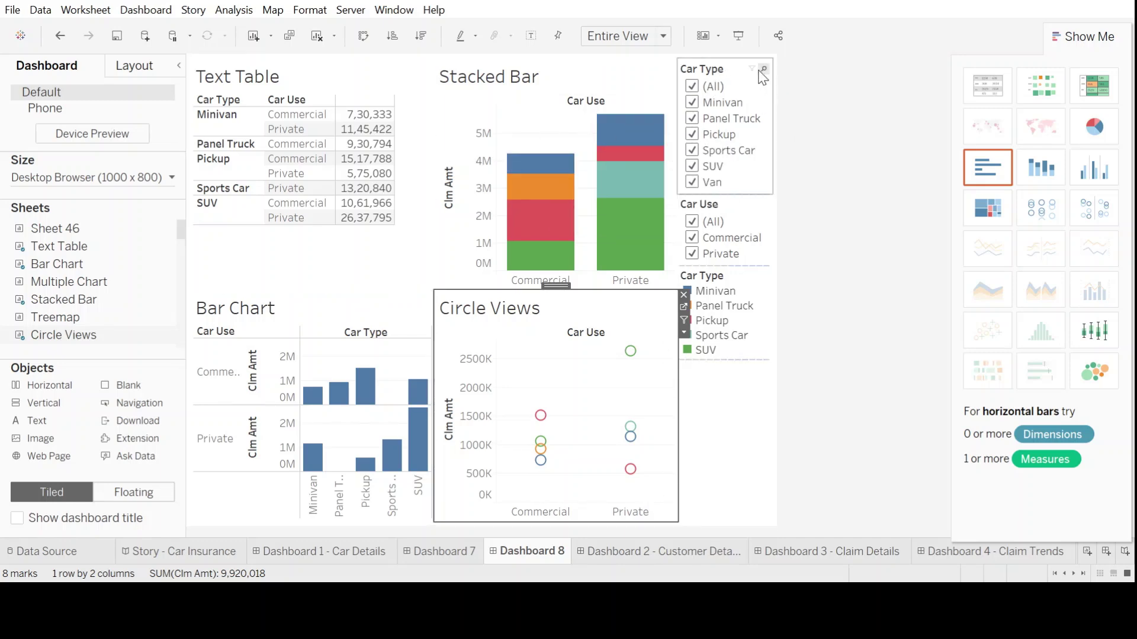
Remove the Car Type filter, the Car Use filter and the Car Type color legend
click(757, 72)
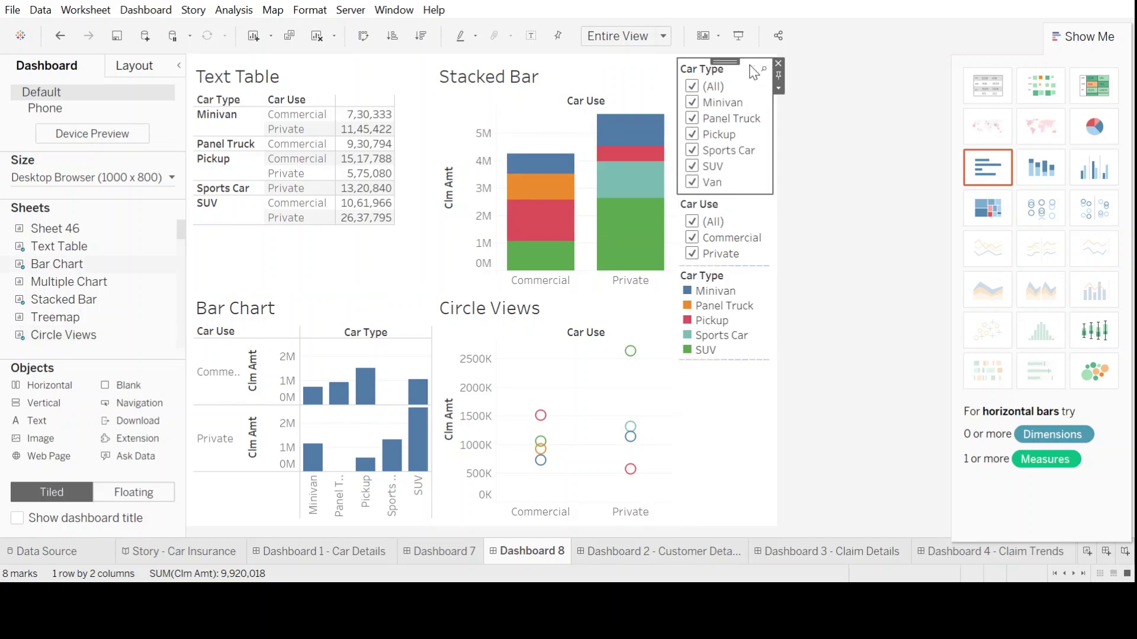
click(778, 62)
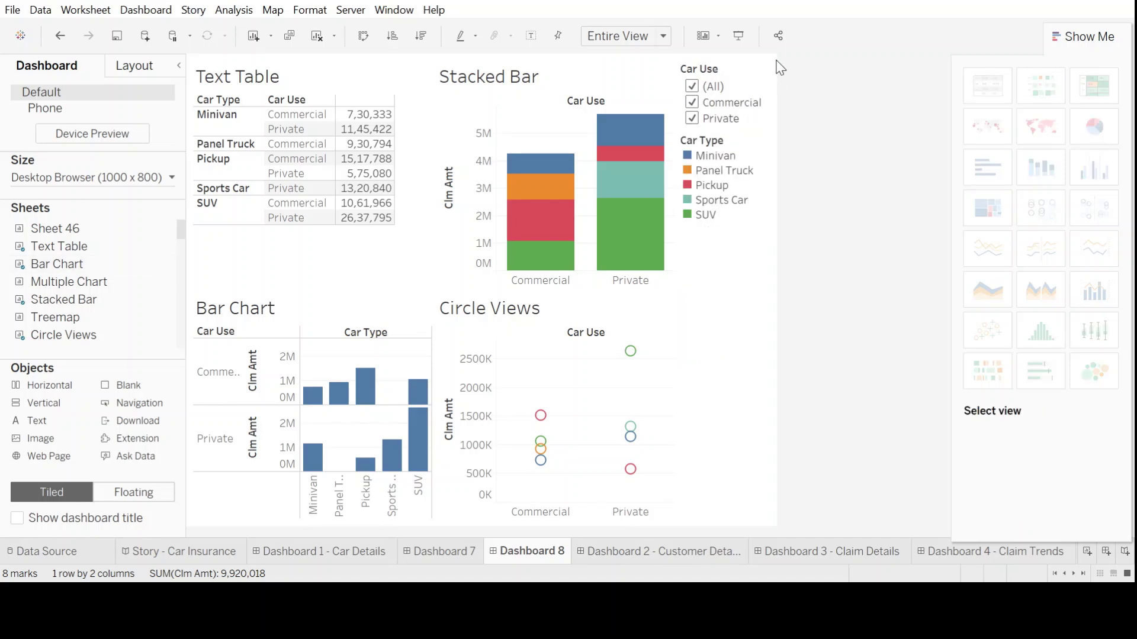
click(767, 74)
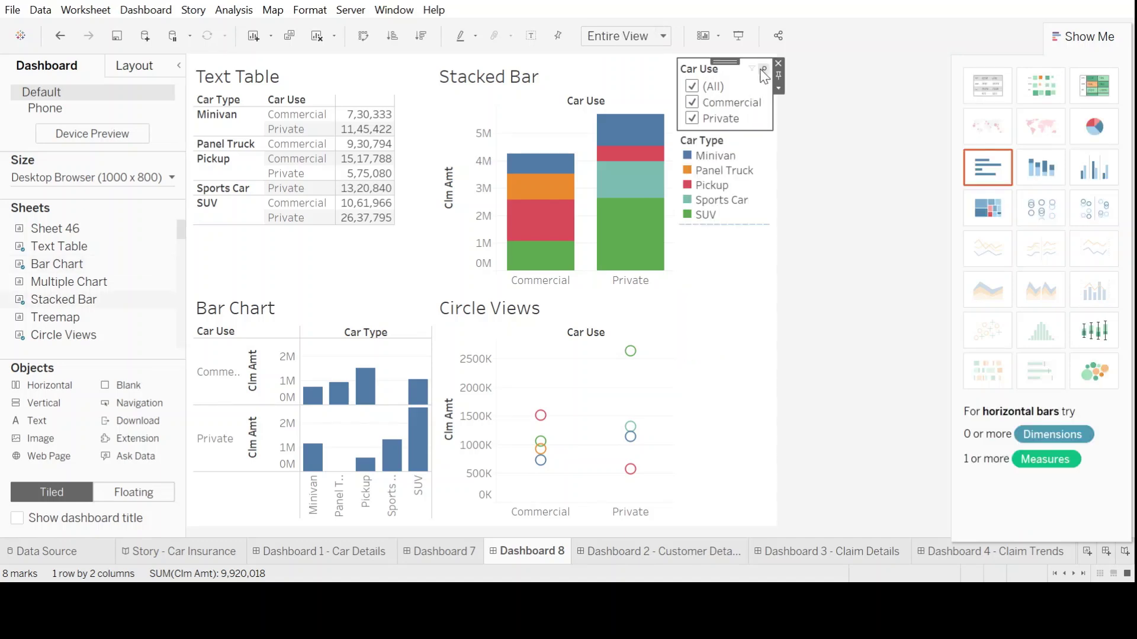
click(776, 64)
click(764, 74)
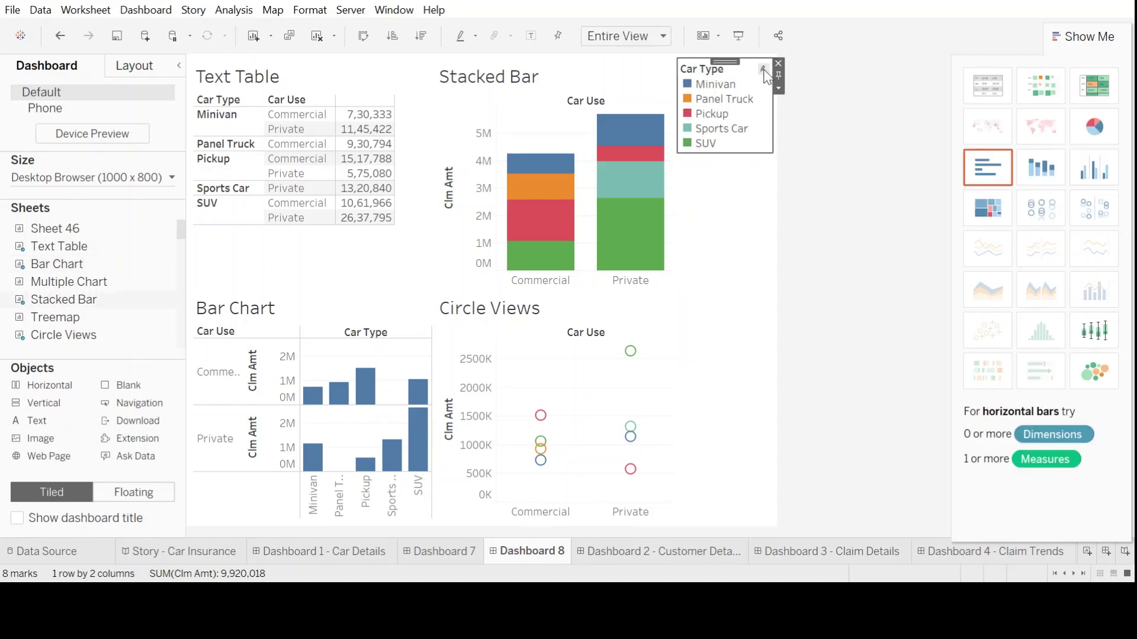
click(777, 61)
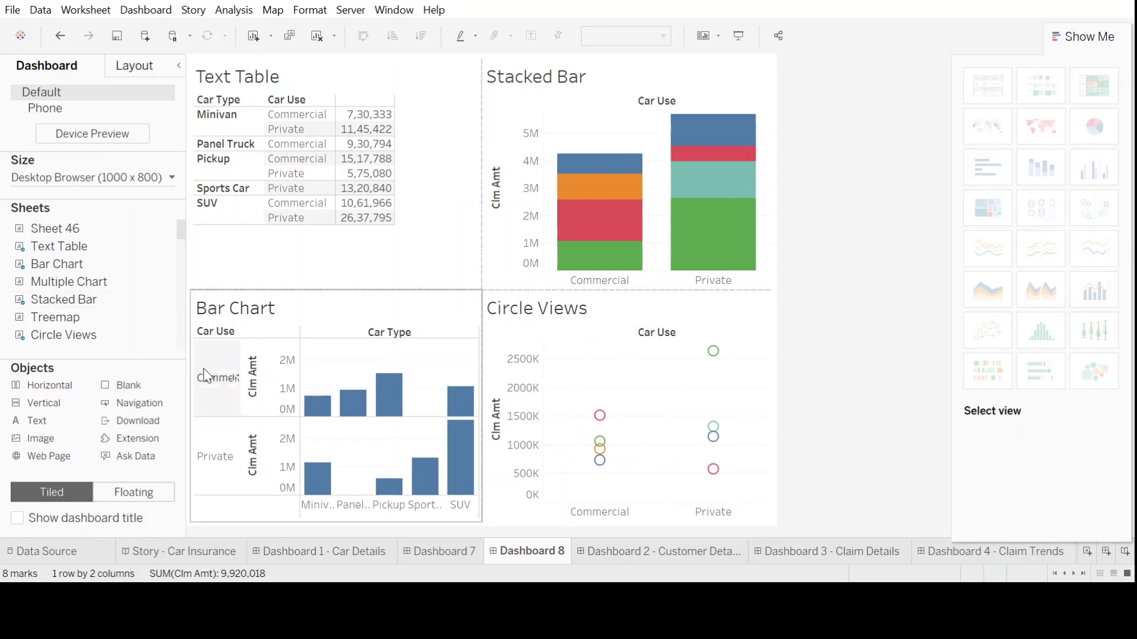
mouse_move(752, 255)
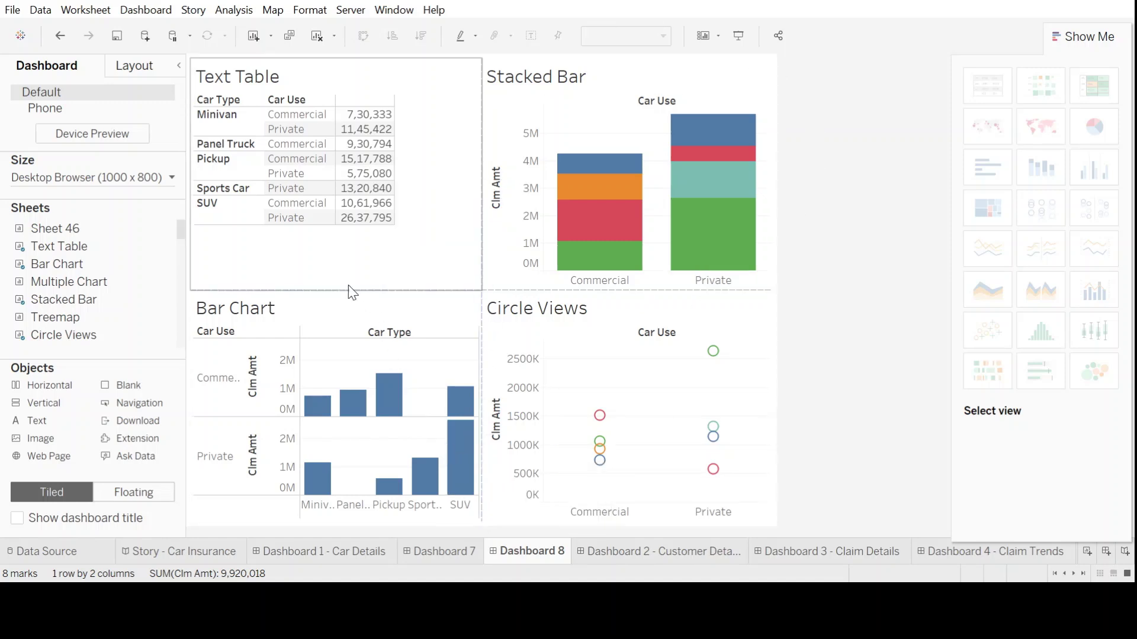
Select the Text Table view and show its Car Count range filter, spanning 442 to 2,264
mouse_move(449, 493)
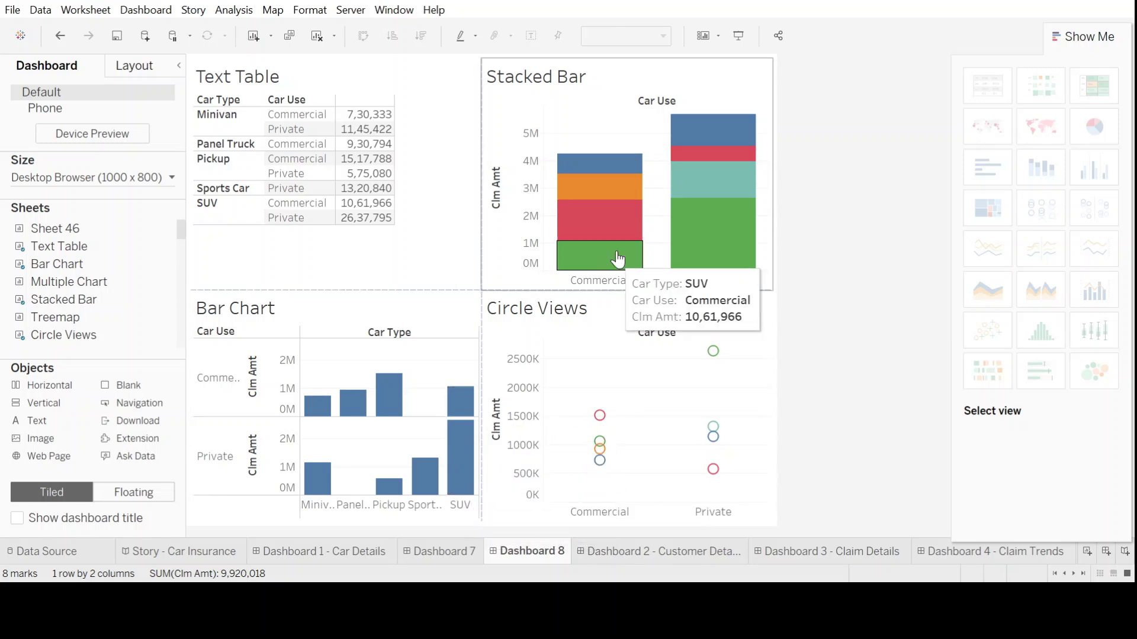
mouse_move(689, 201)
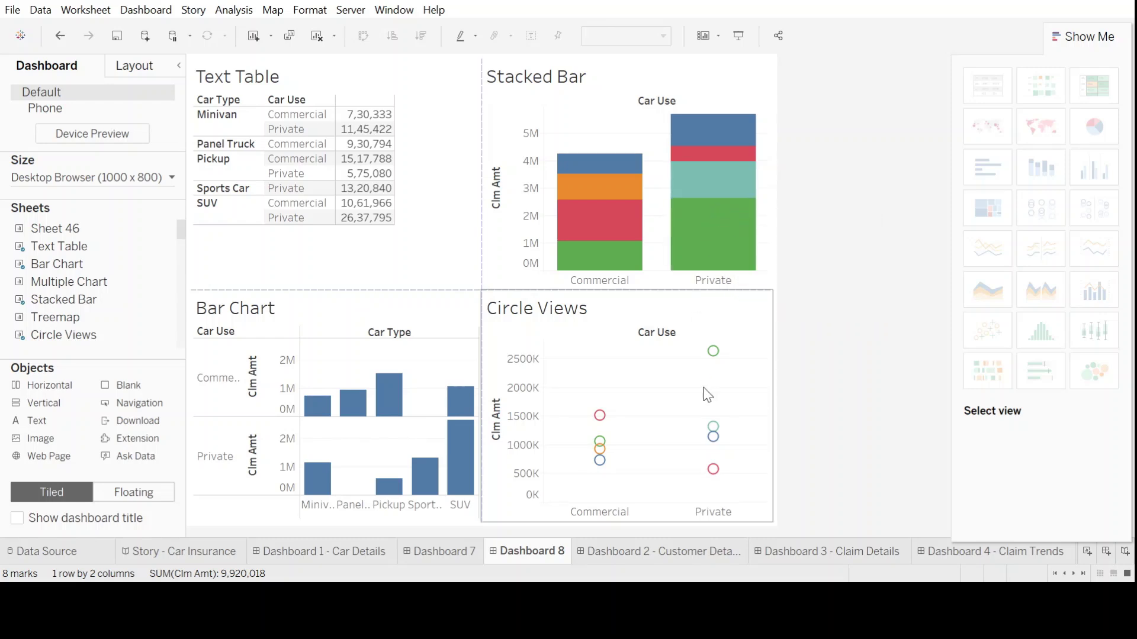
mouse_move(717, 369)
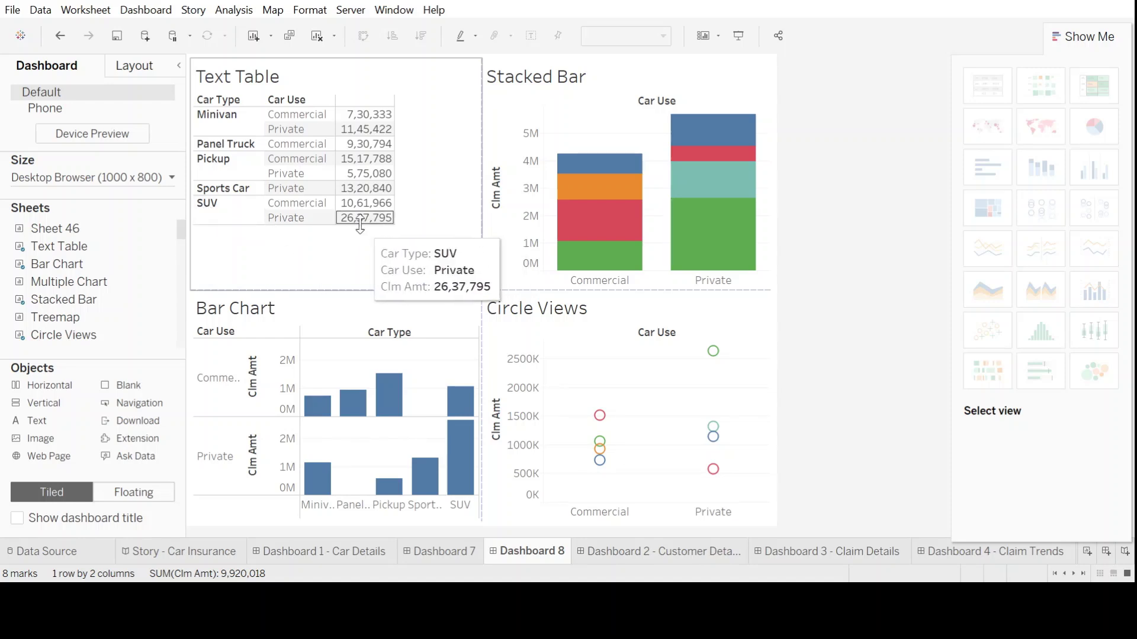
mouse_move(368, 223)
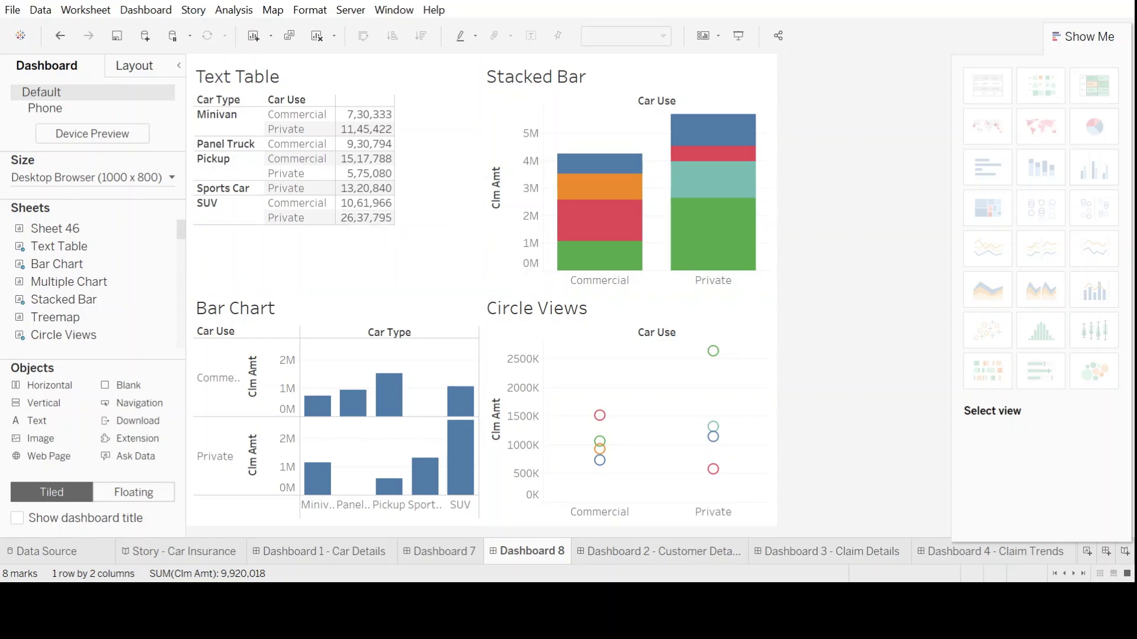
click(331, 255)
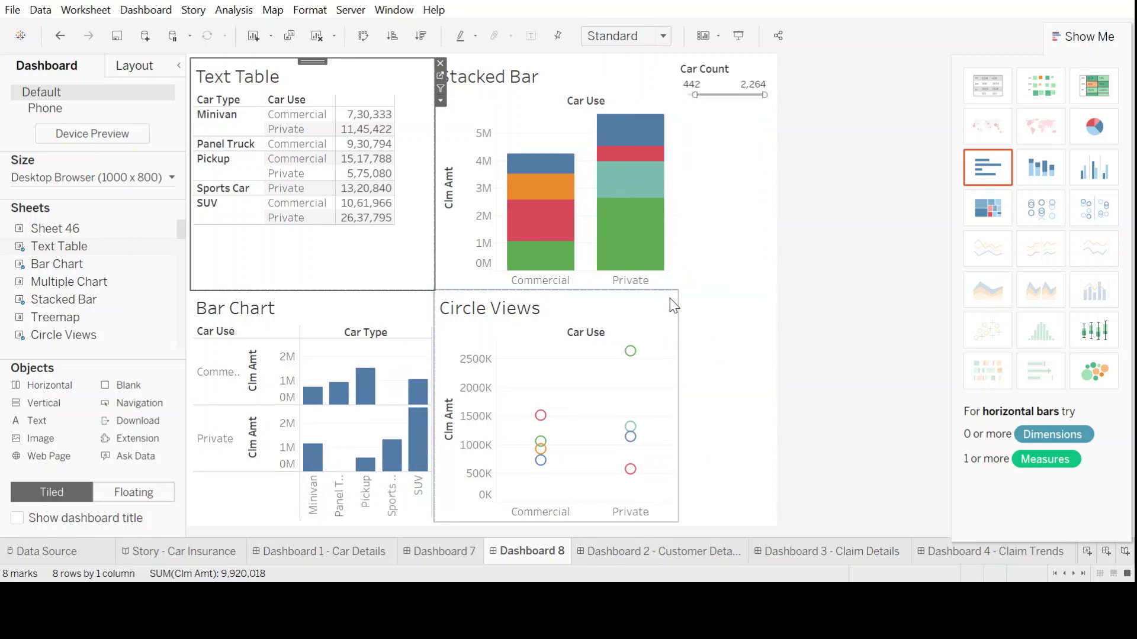
Test the Car Count slider by raising the minimum to 1,615, then widen it to 170–2,264
click(699, 228)
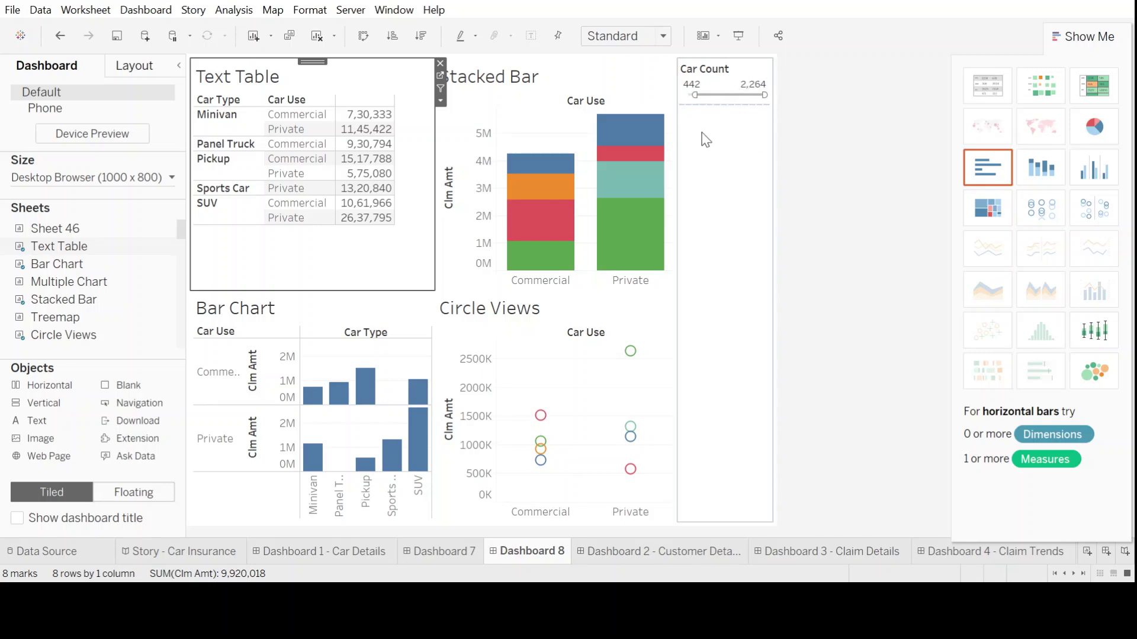
click(693, 92)
drag(693, 92, 700, 95)
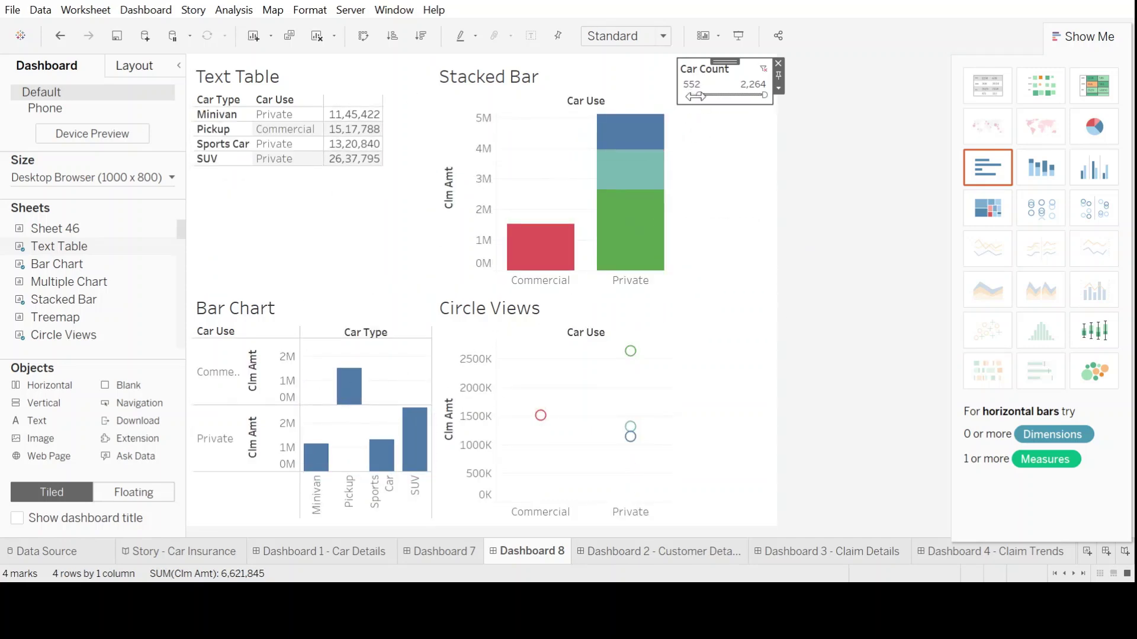
drag(699, 94, 740, 95)
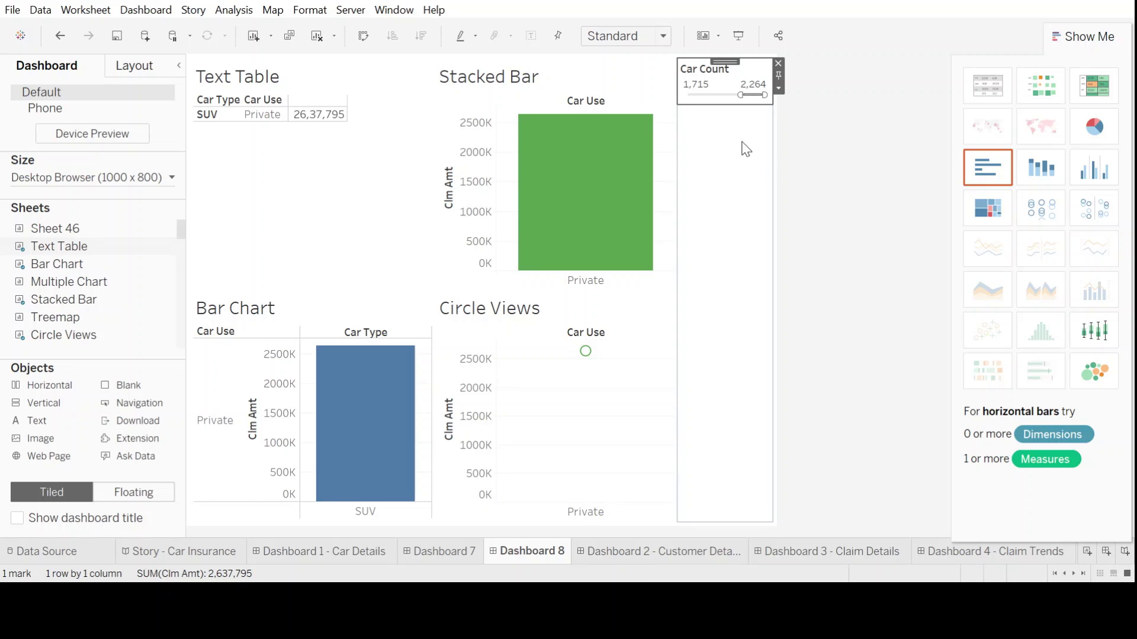
drag(739, 95, 721, 94)
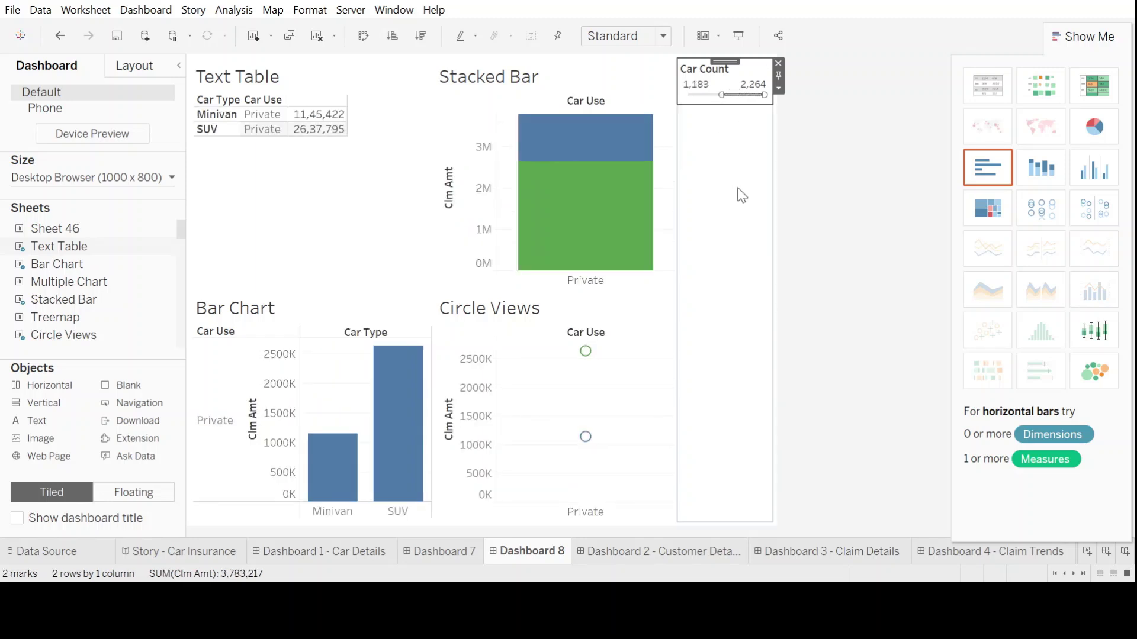
drag(721, 96, 736, 94)
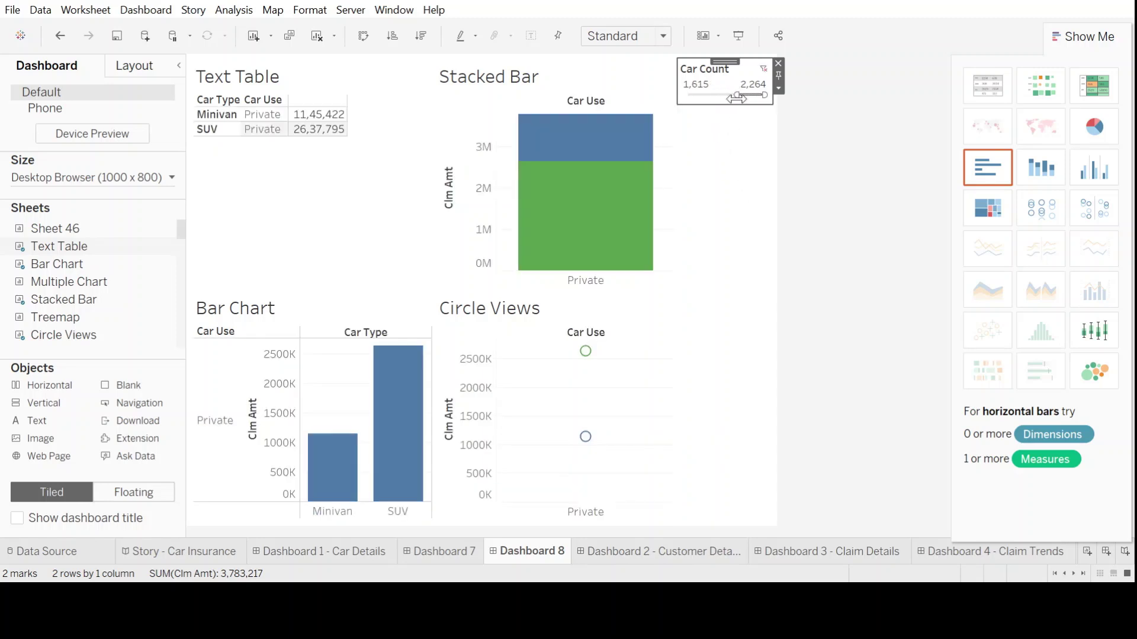
drag(737, 98, 685, 94)
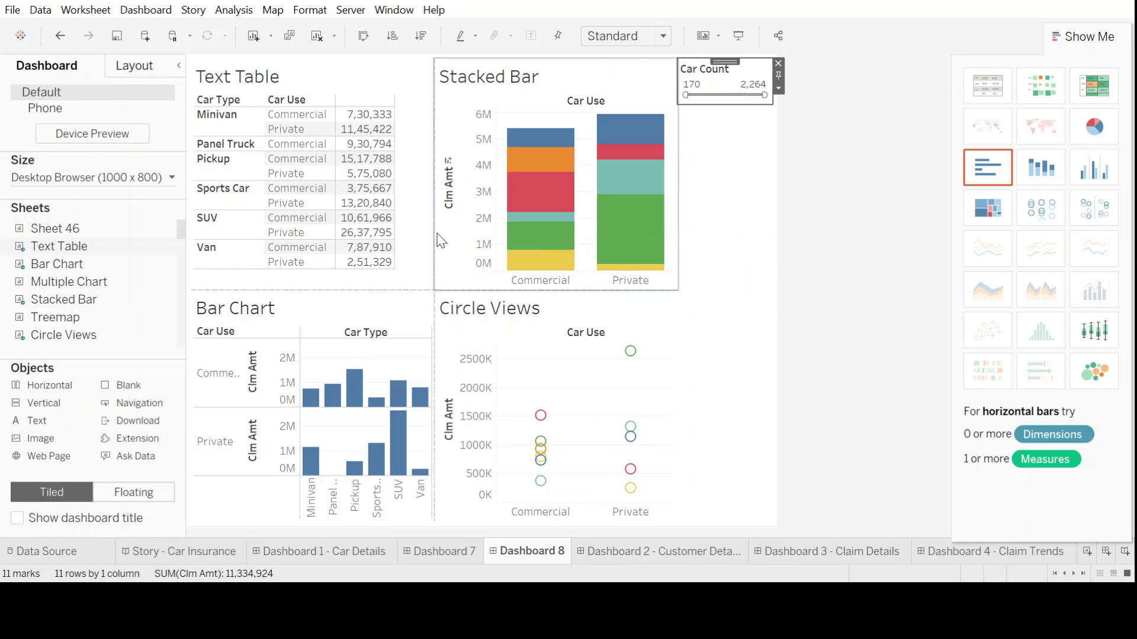
From the Bar Chart, add a Car Type filter and test it with only Sports Car, then Minivan
click(406, 311)
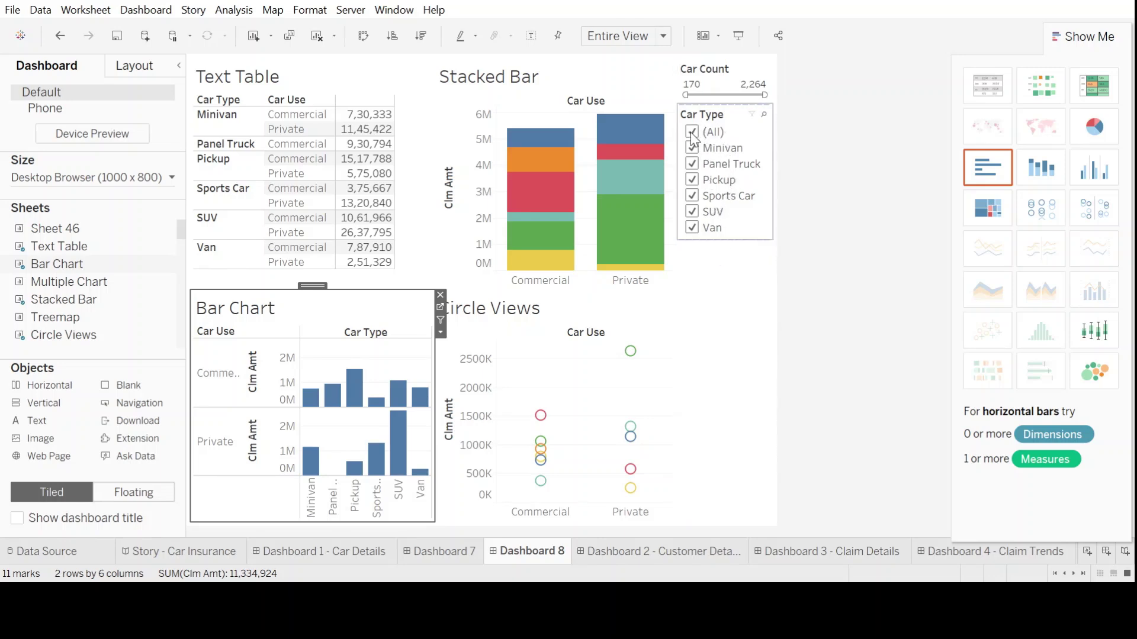
click(691, 132)
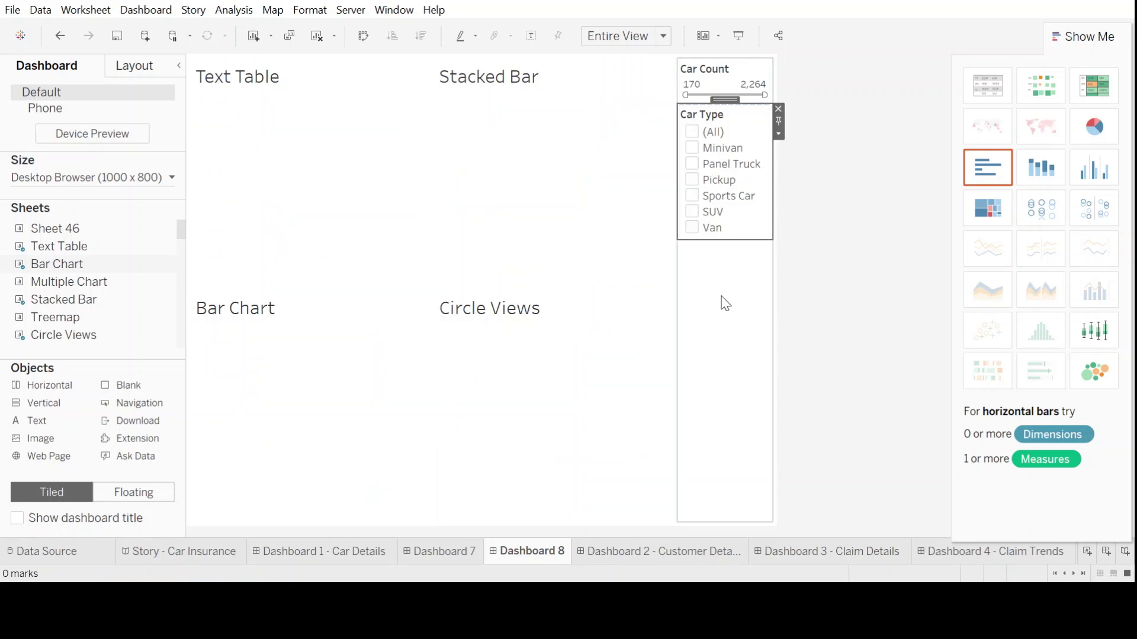
click(692, 197)
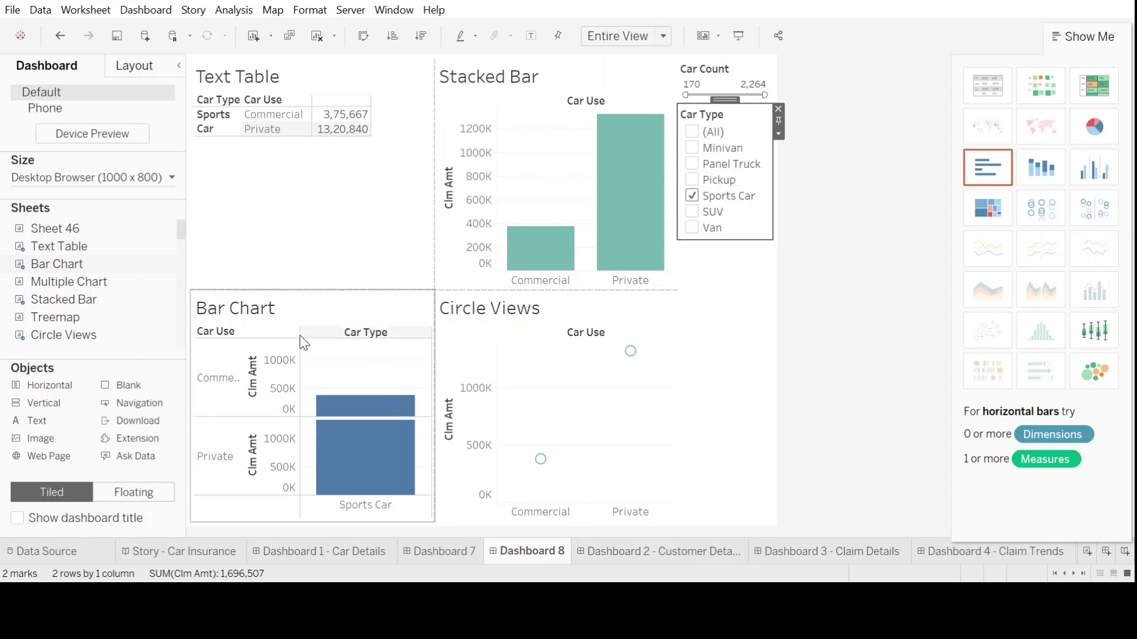
mouse_move(352, 408)
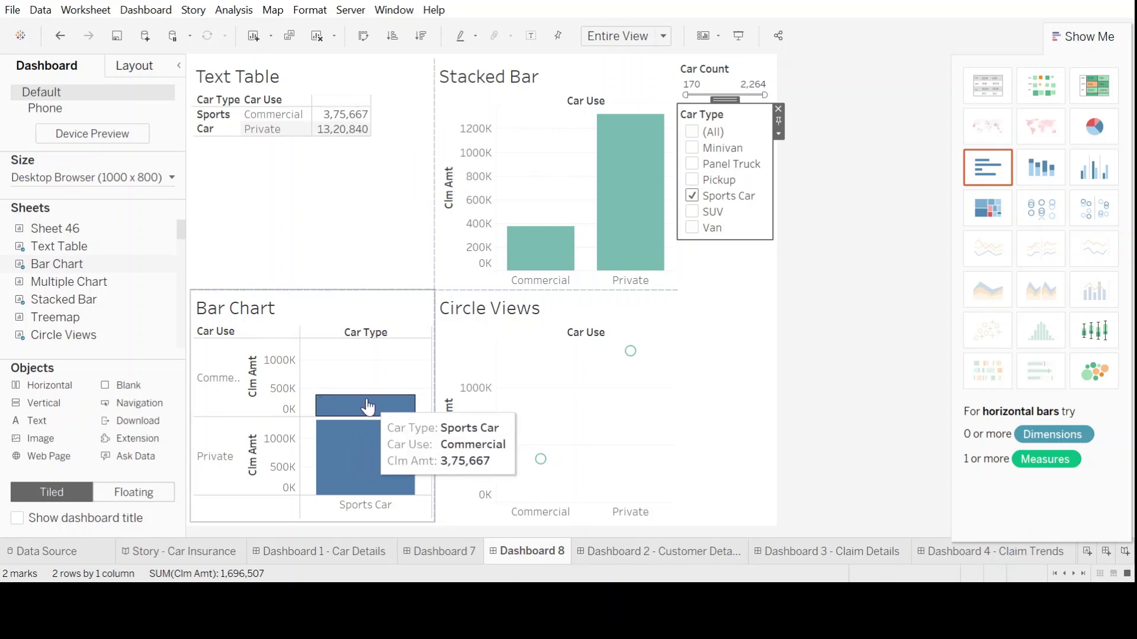
mouse_move(368, 438)
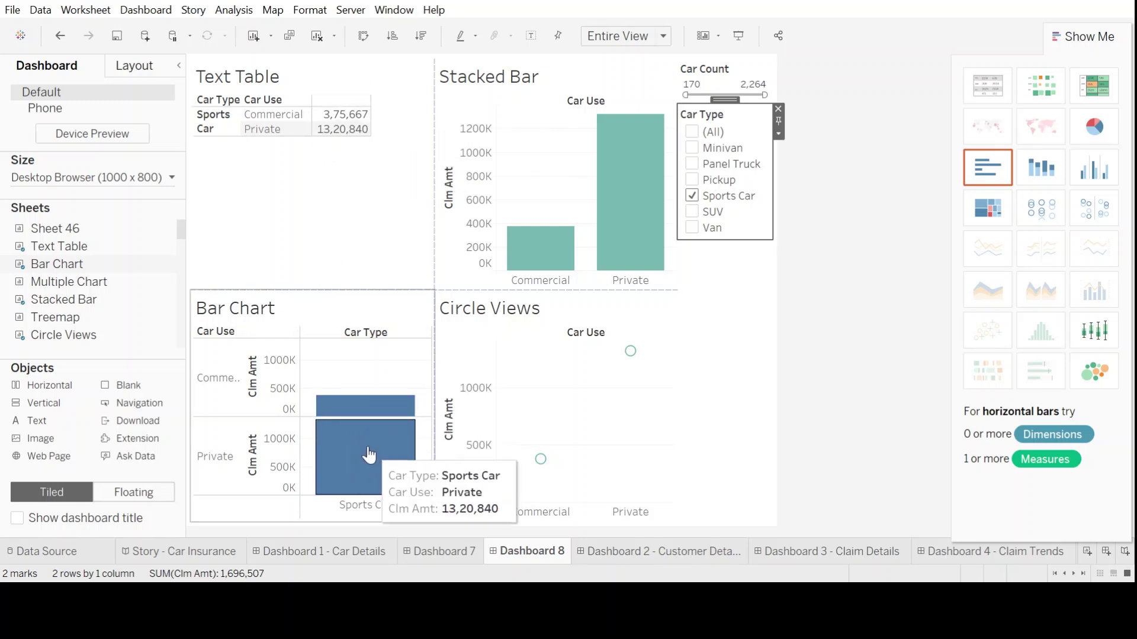
mouse_move(621, 155)
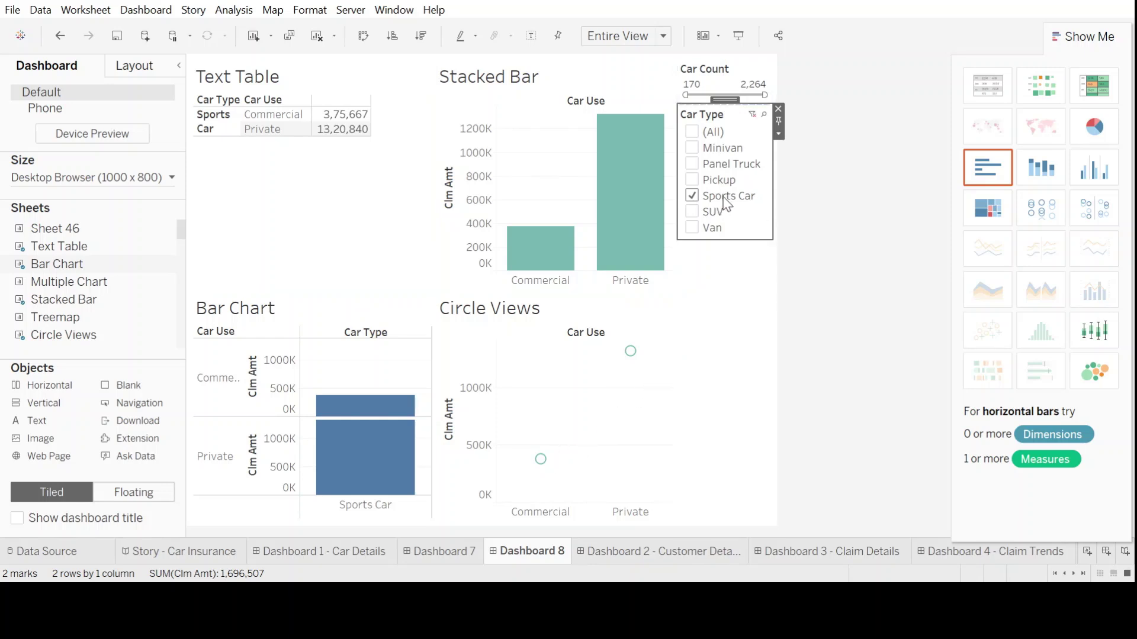
click(692, 148)
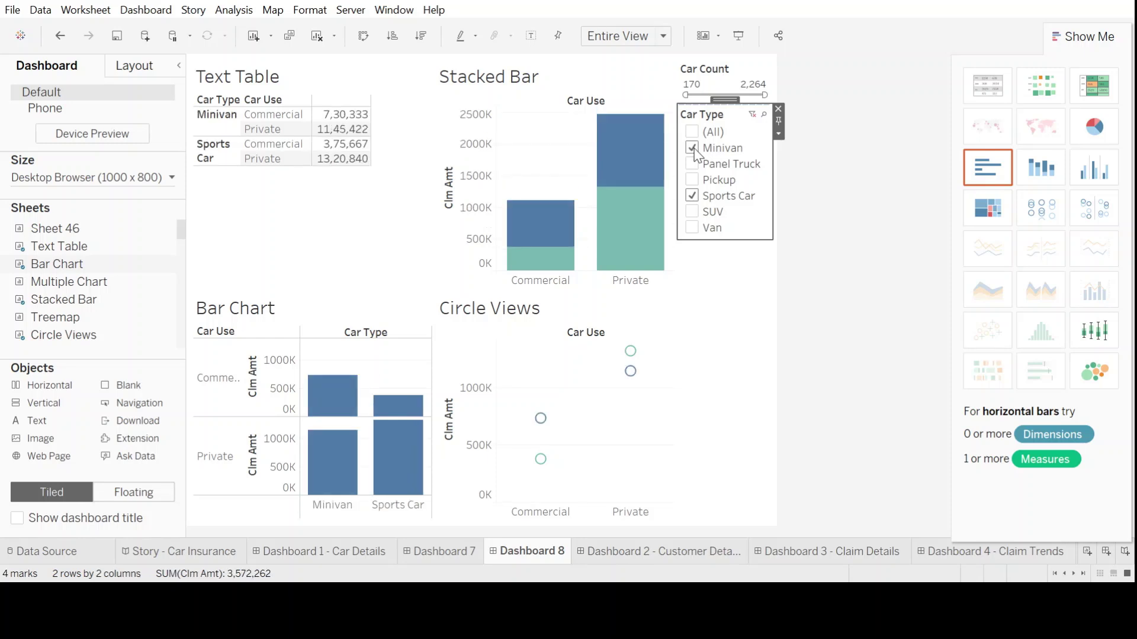
Include every car type again and select the Stacked Bar view
mouse_move(329, 119)
click(692, 132)
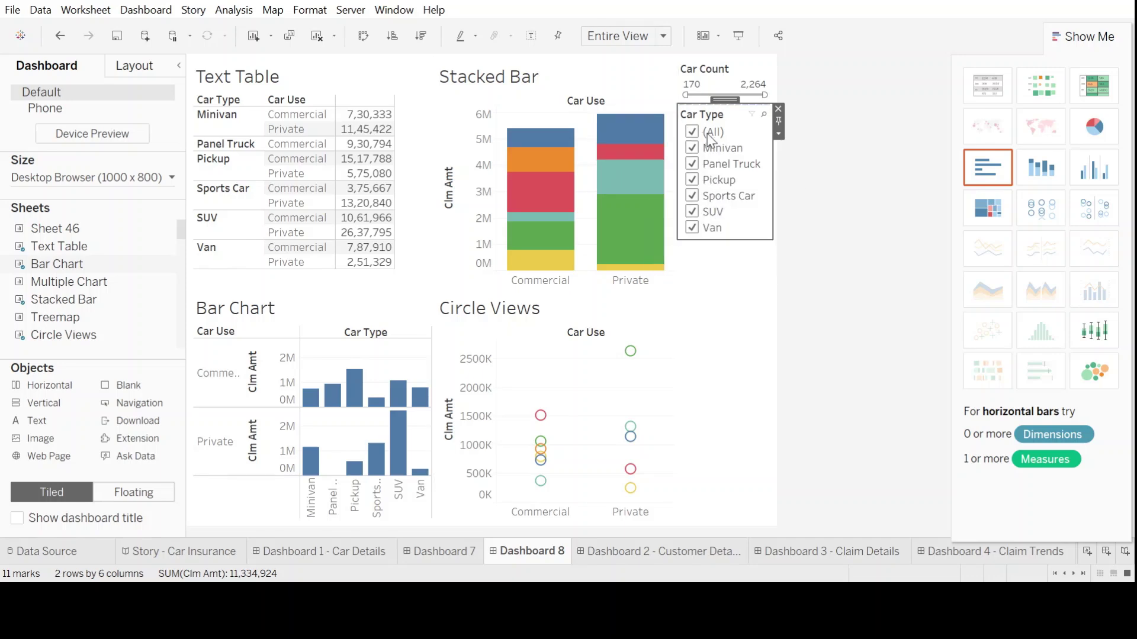
mouse_move(608, 177)
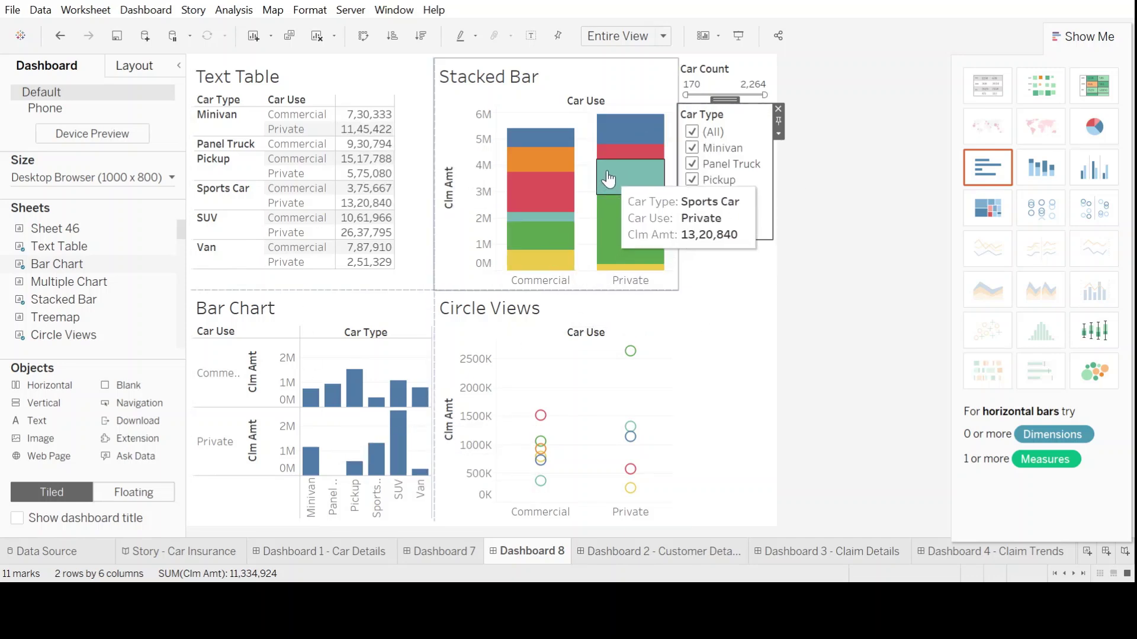
click(658, 80)
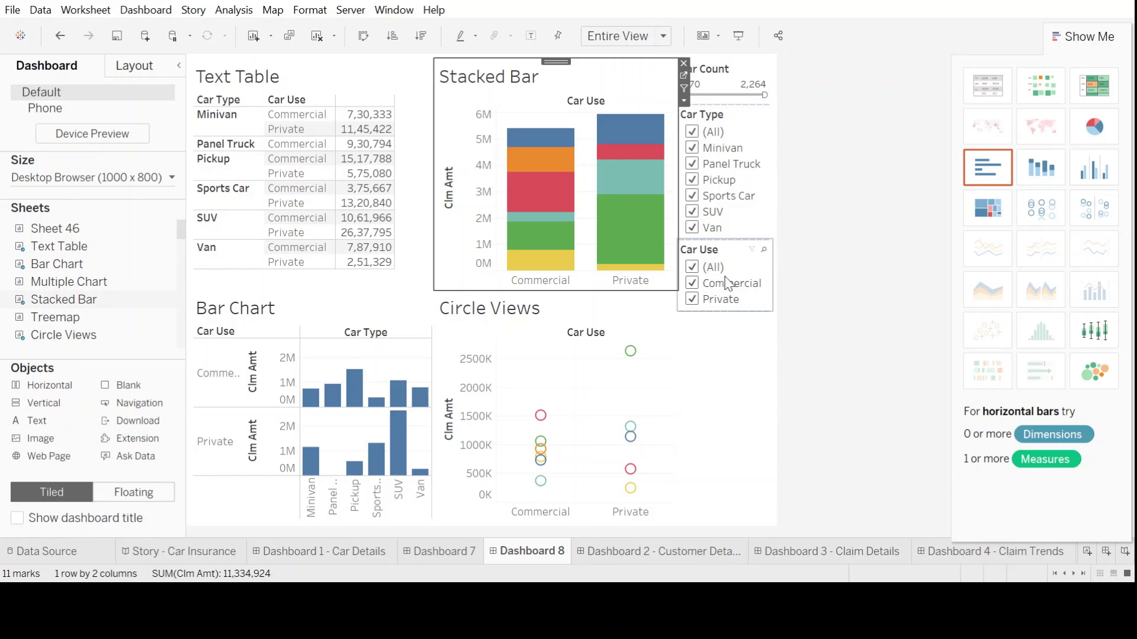
Show the Car Use filter and uncheck Commercial so only Private claims remain
click(691, 283)
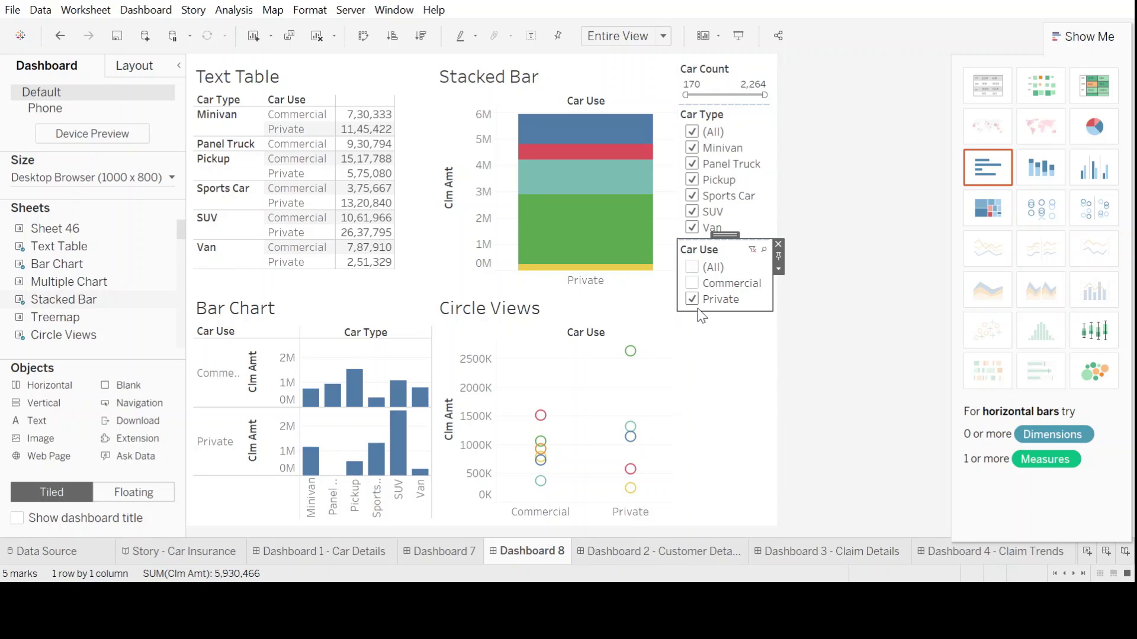
Toggle Commercial off and on, leaving it checked, then deselect the Car Use card
click(691, 286)
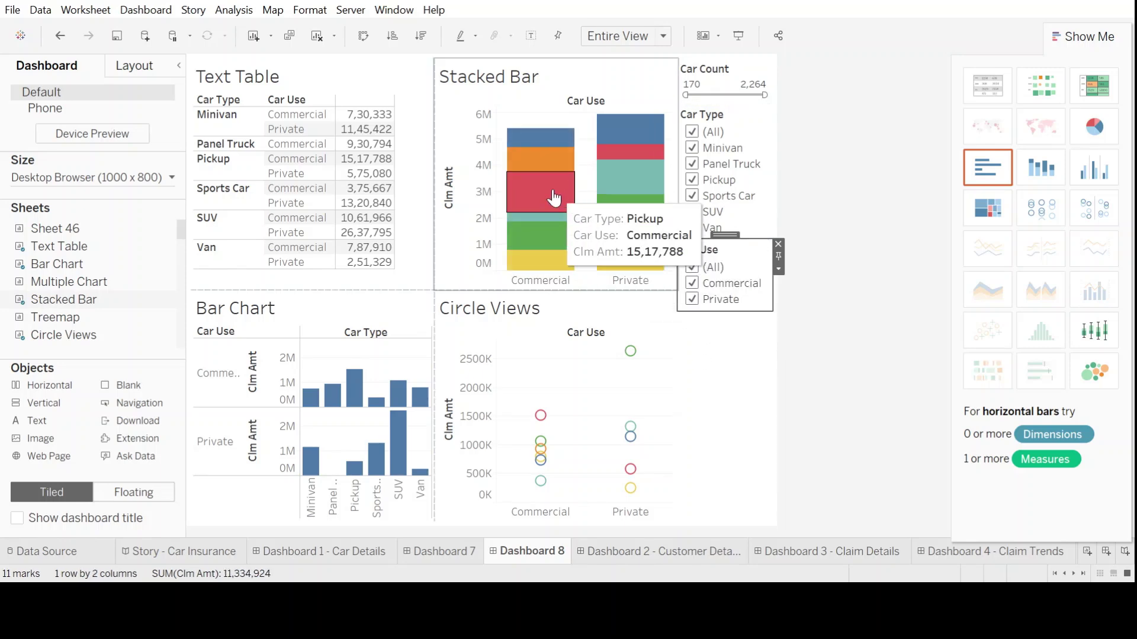
click(692, 284)
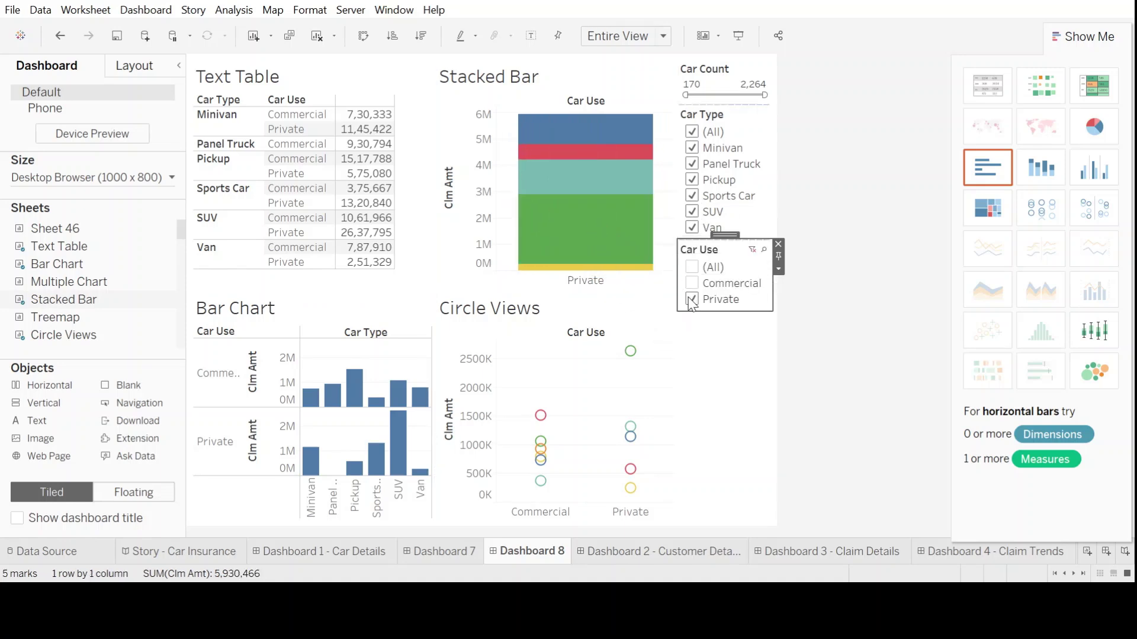
click(692, 284)
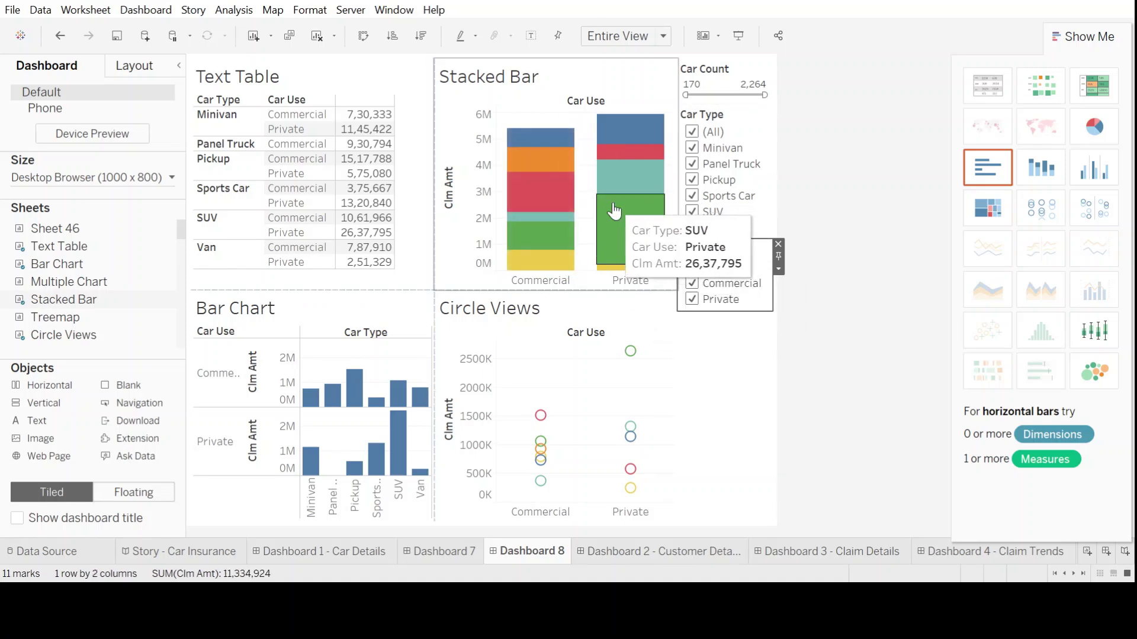
click(719, 417)
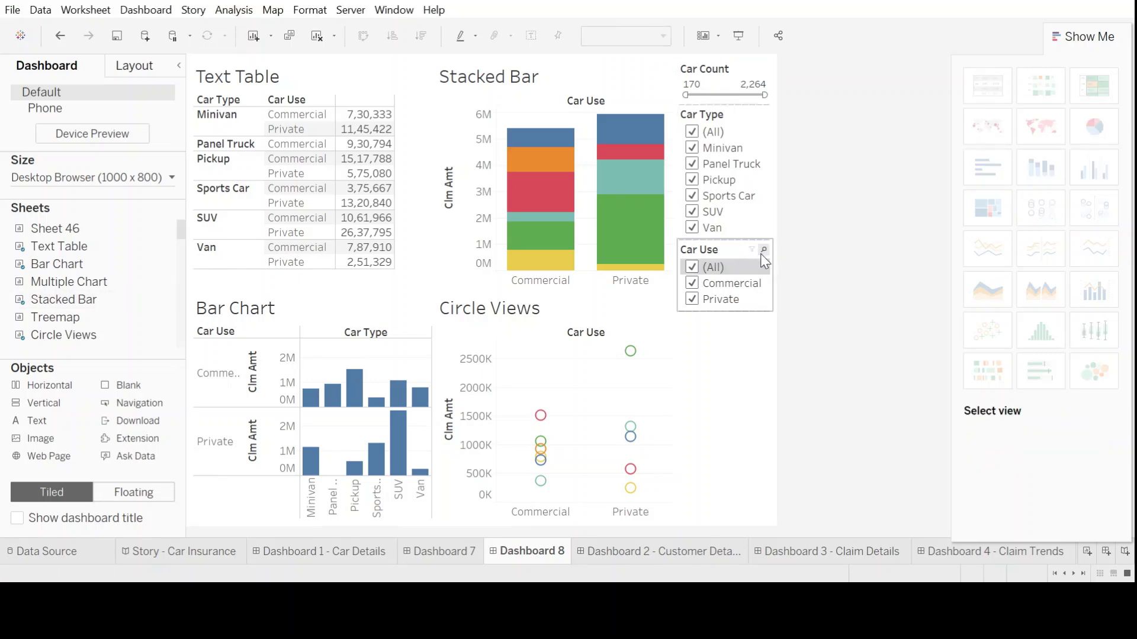
Select the filter container and uncheck (All) Car Use values, leaving all four views with 0 marks
click(744, 253)
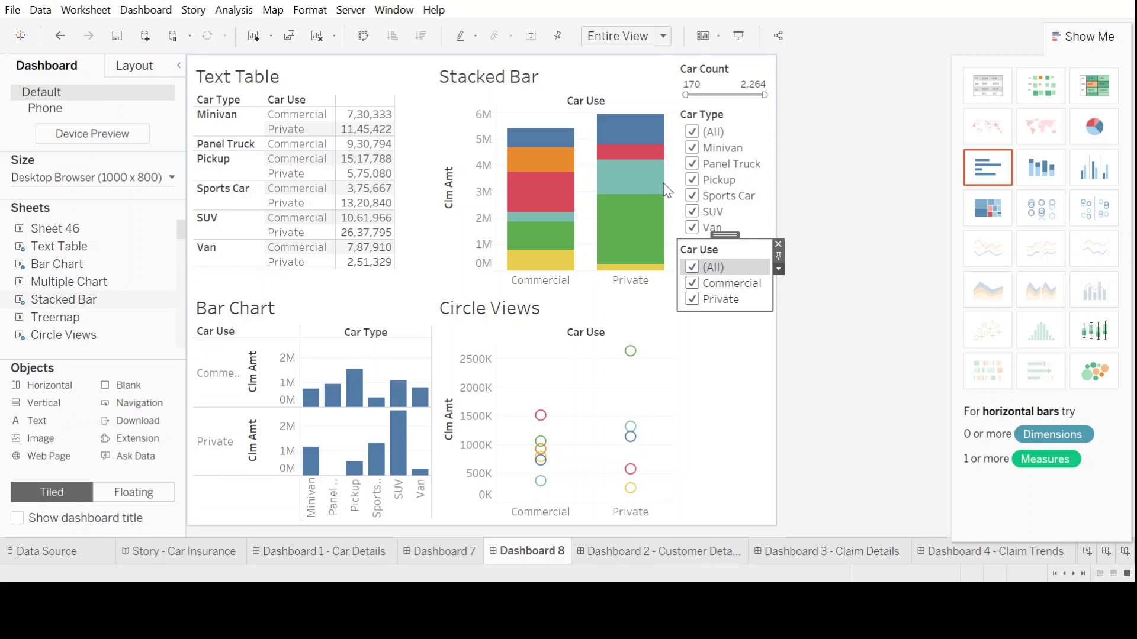
click(674, 148)
click(735, 375)
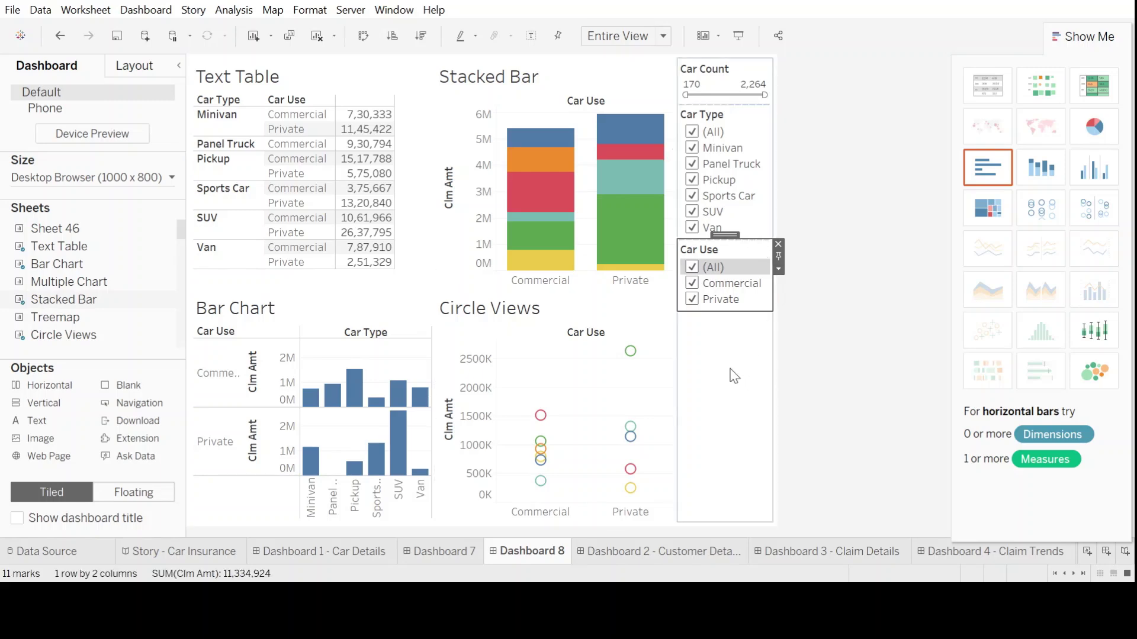
click(695, 267)
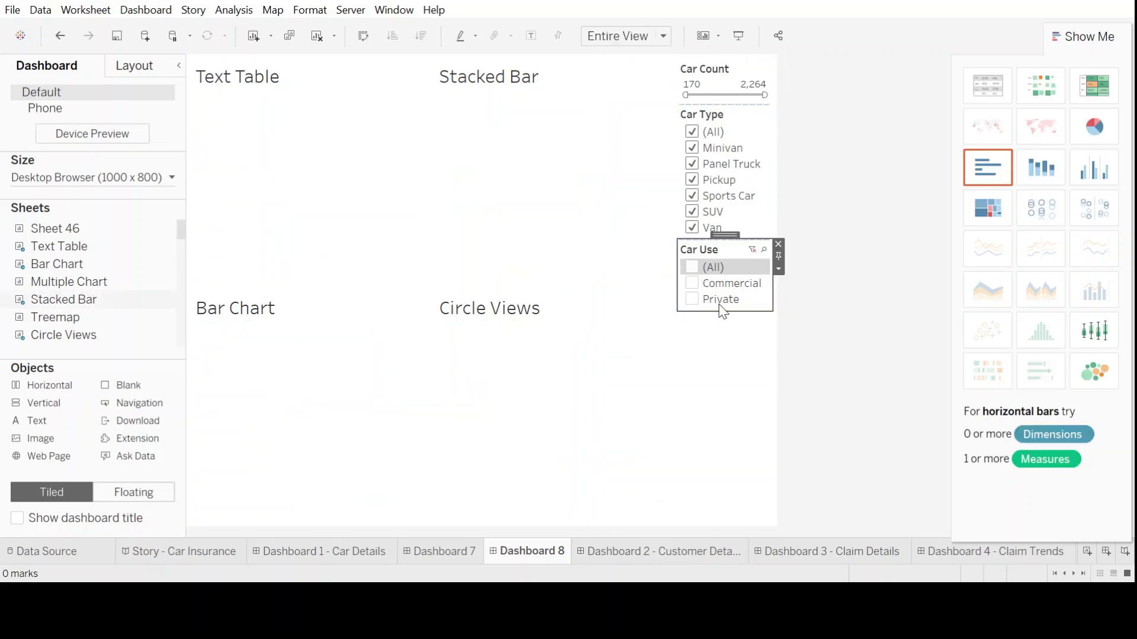
Limit the Car Use filter to Commercial so all four views show six Commercial car types
click(694, 284)
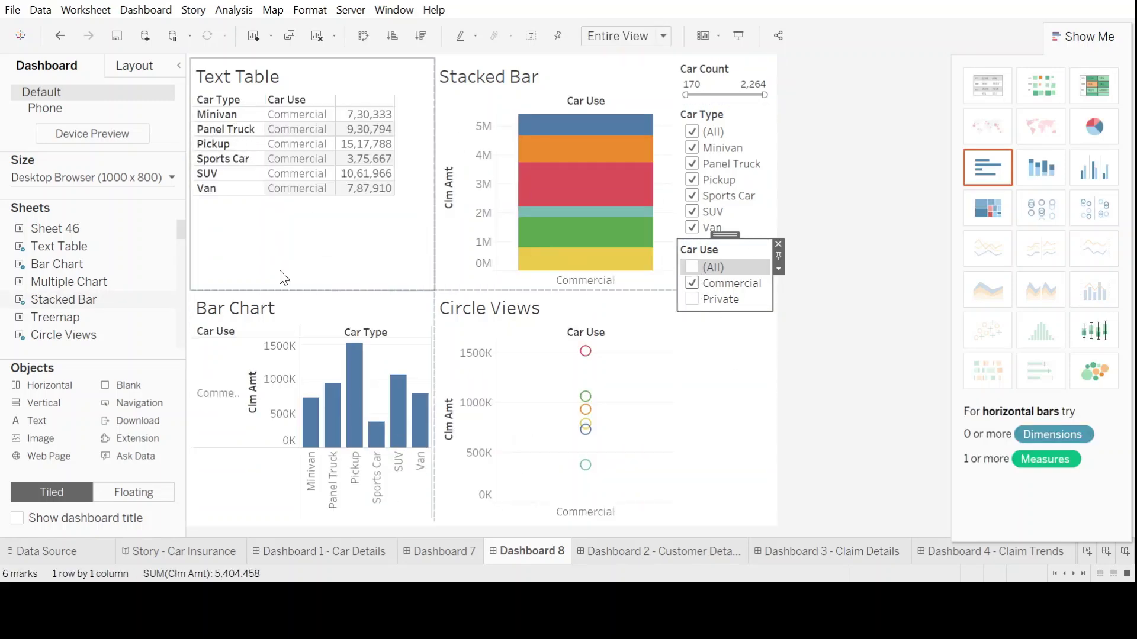
click(708, 441)
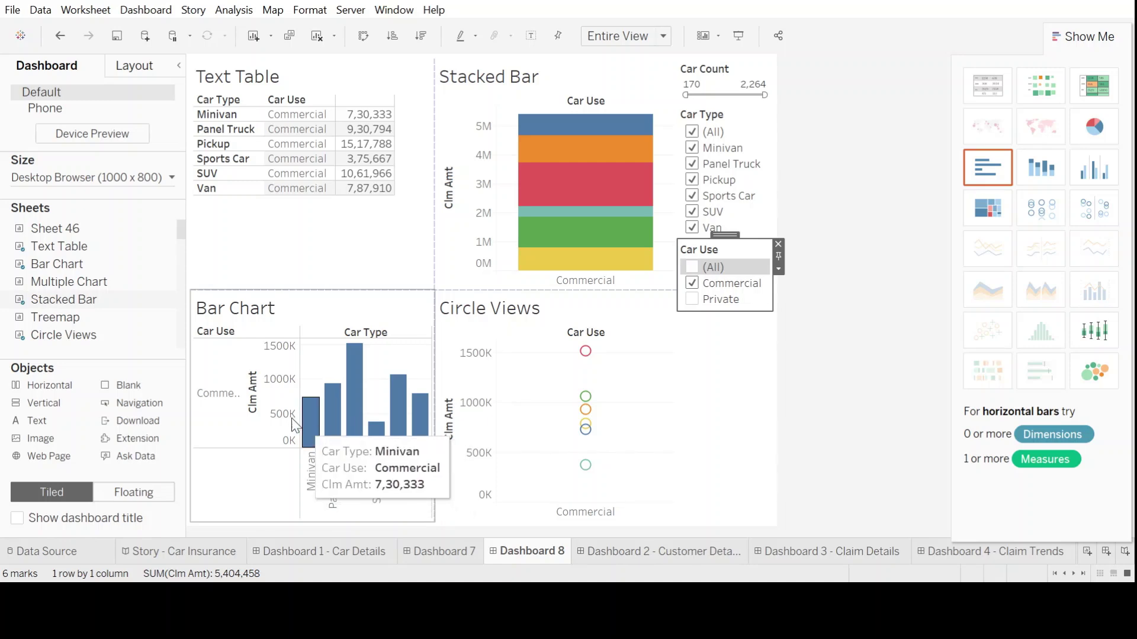
mouse_move(358, 422)
mouse_move(411, 436)
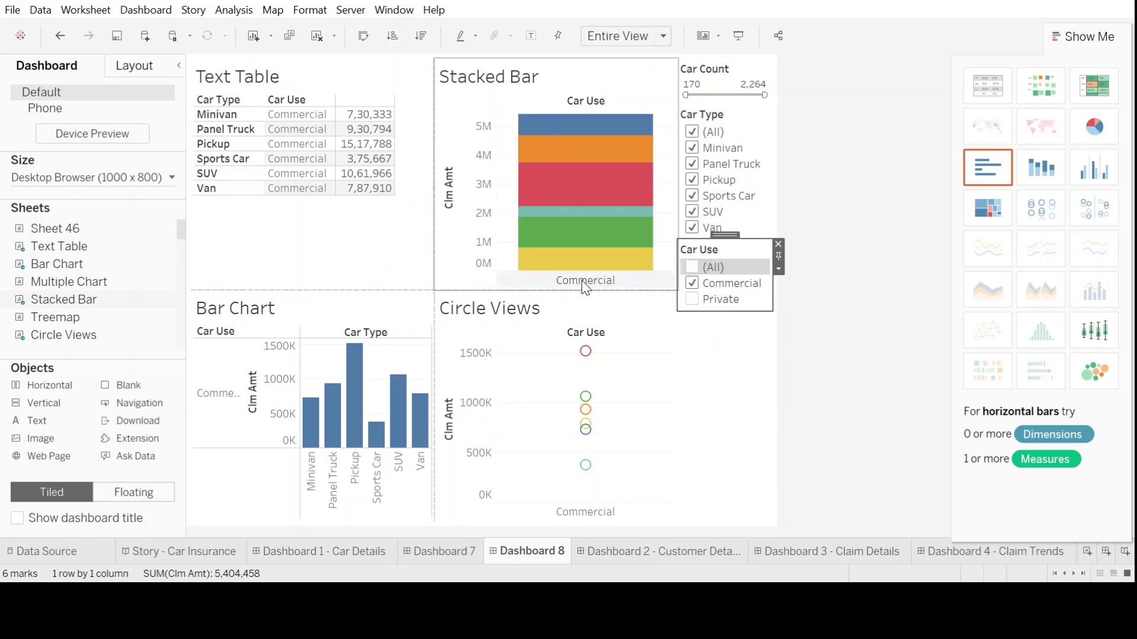
mouse_move(571, 125)
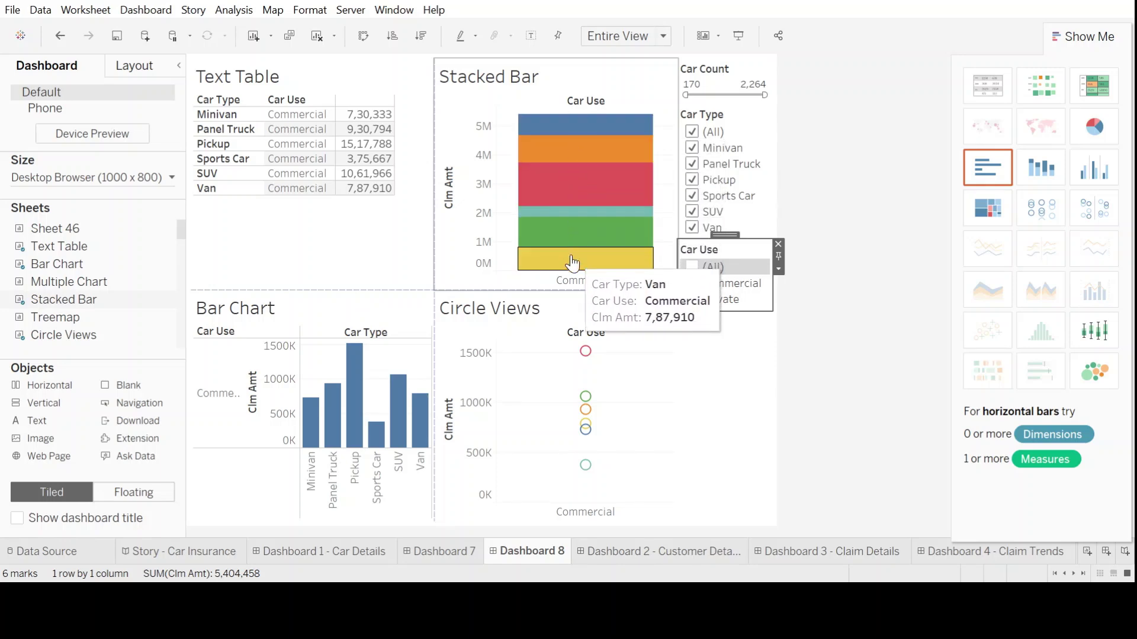
mouse_move(590, 206)
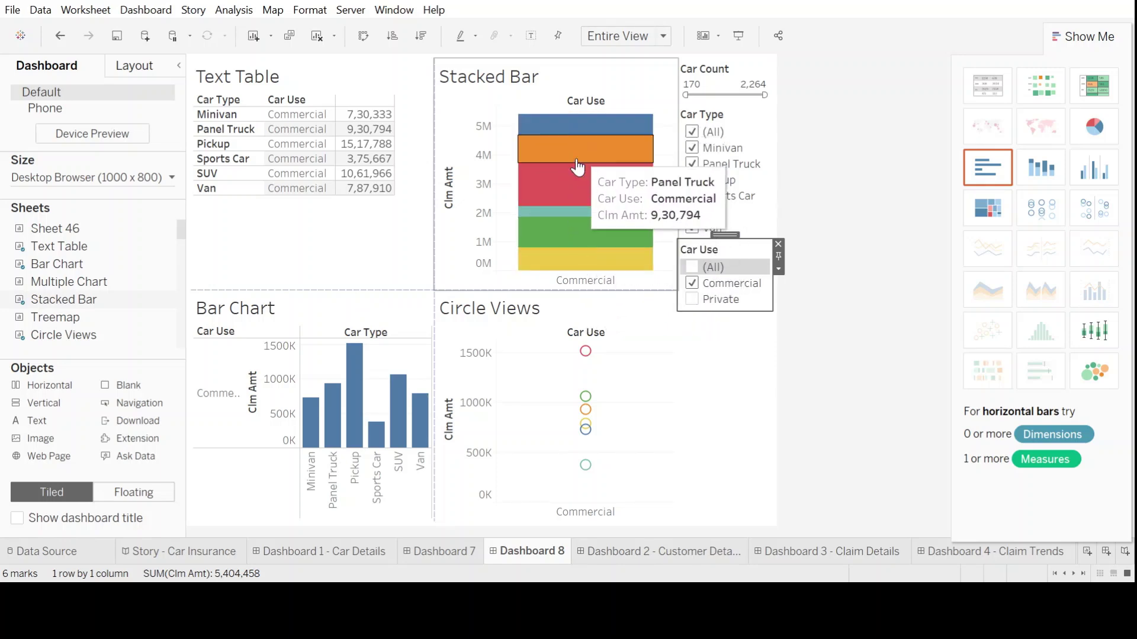
mouse_move(587, 355)
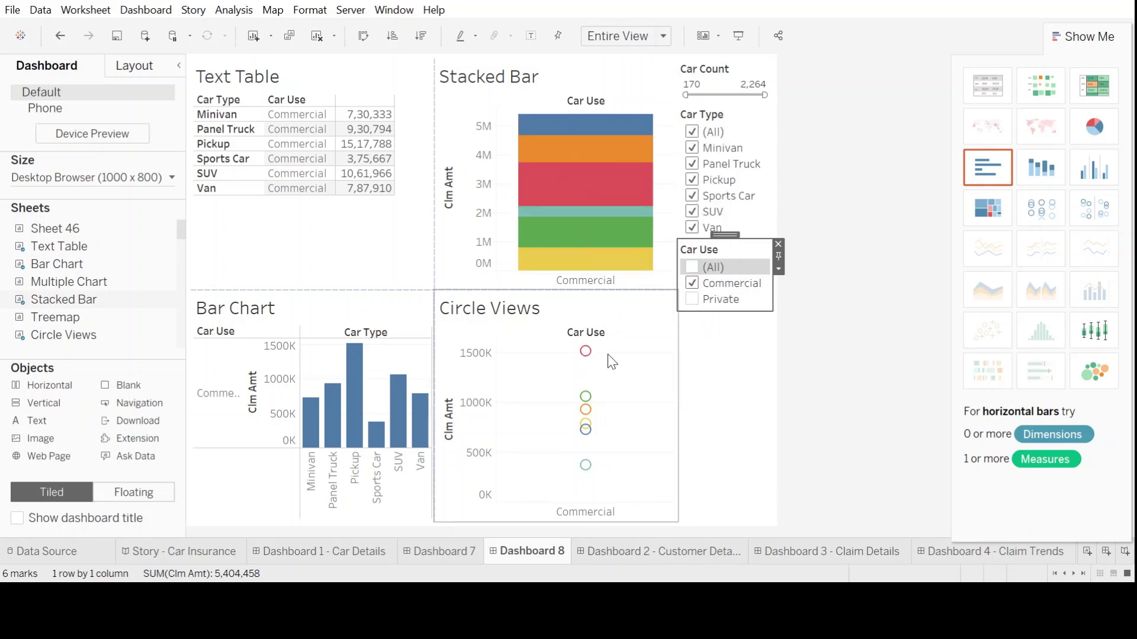
mouse_move(584, 410)
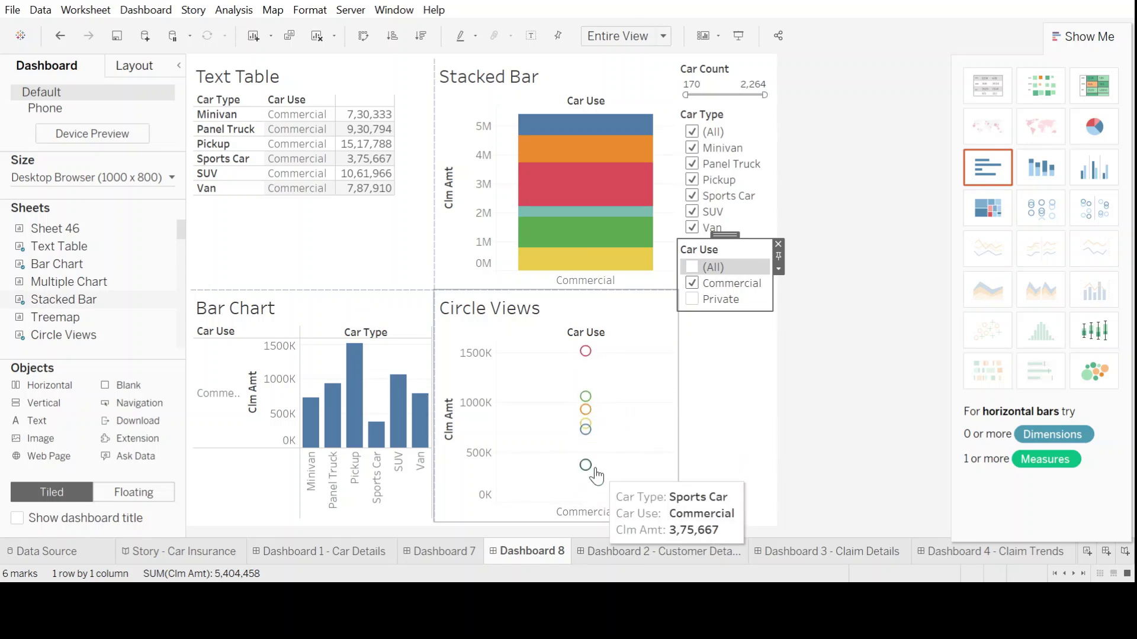
click(707, 300)
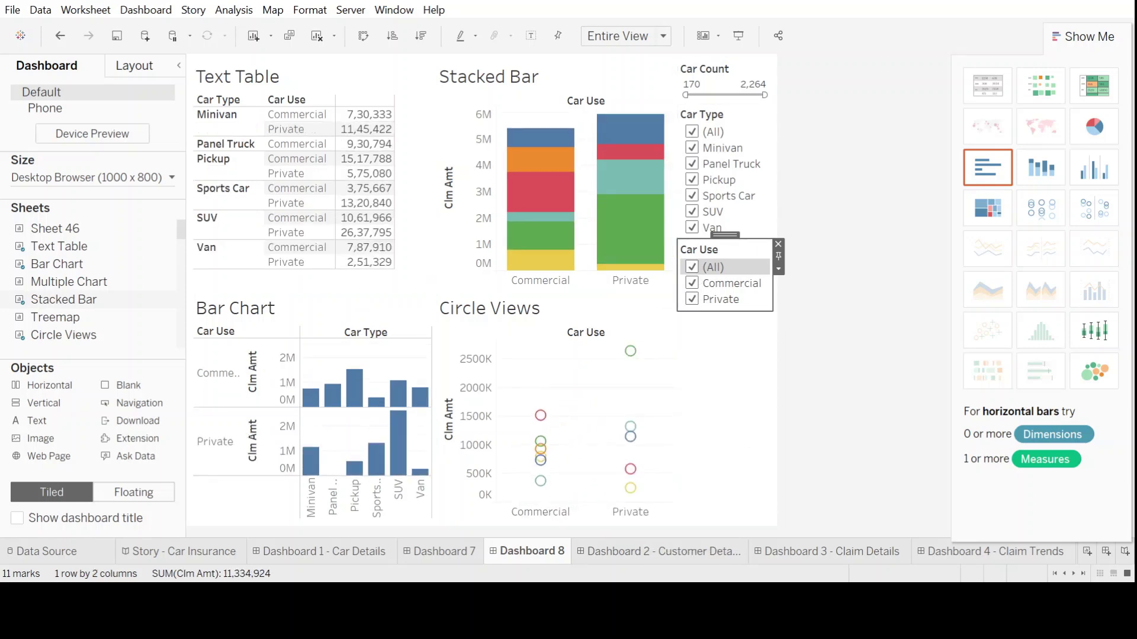
key(Escape)
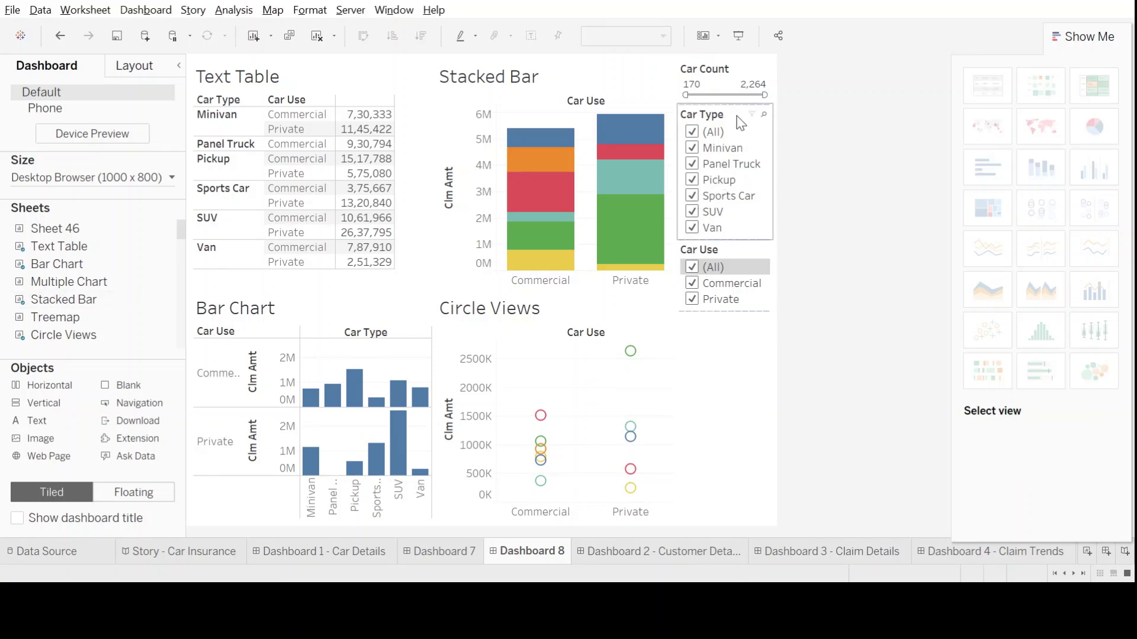
click(692, 132)
click(692, 148)
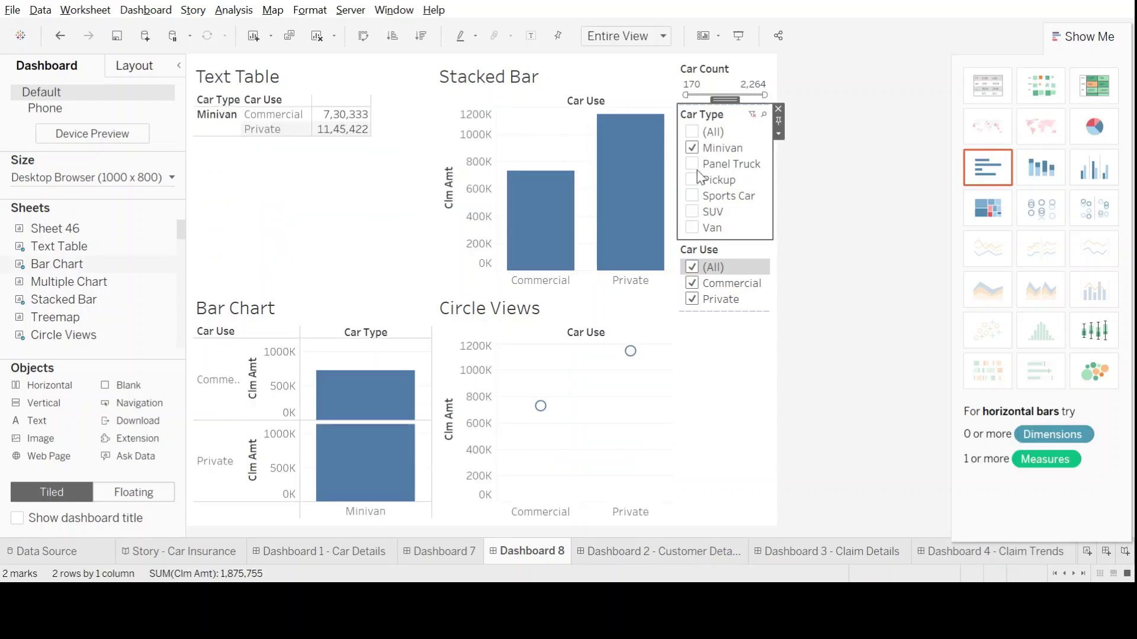
click(692, 148)
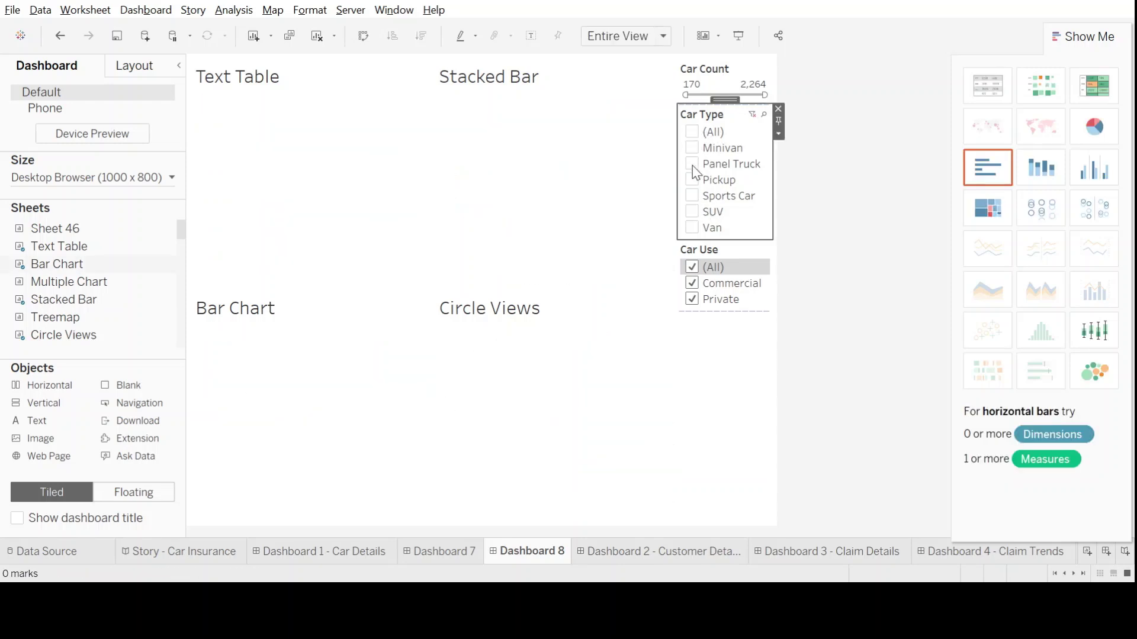
click(692, 164)
click(692, 180)
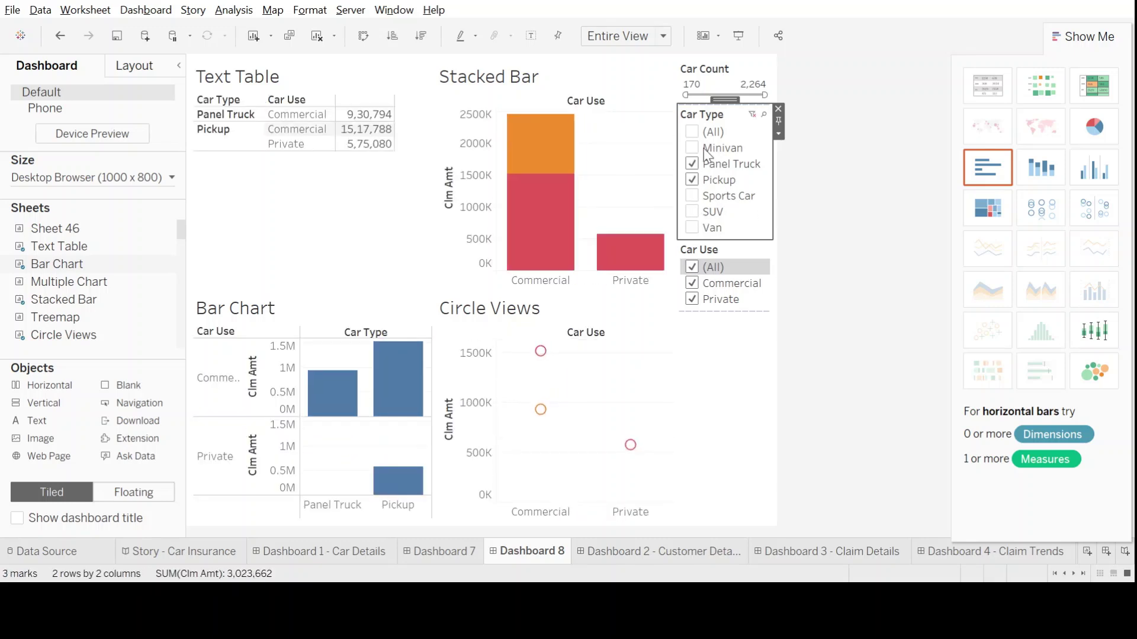
click(691, 132)
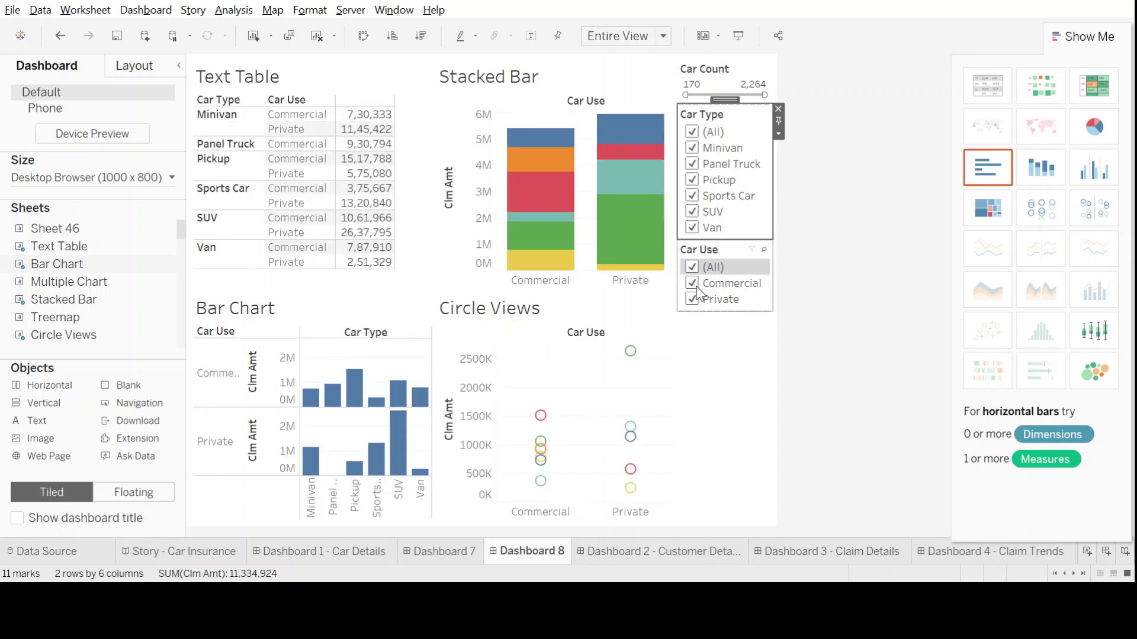
click(695, 285)
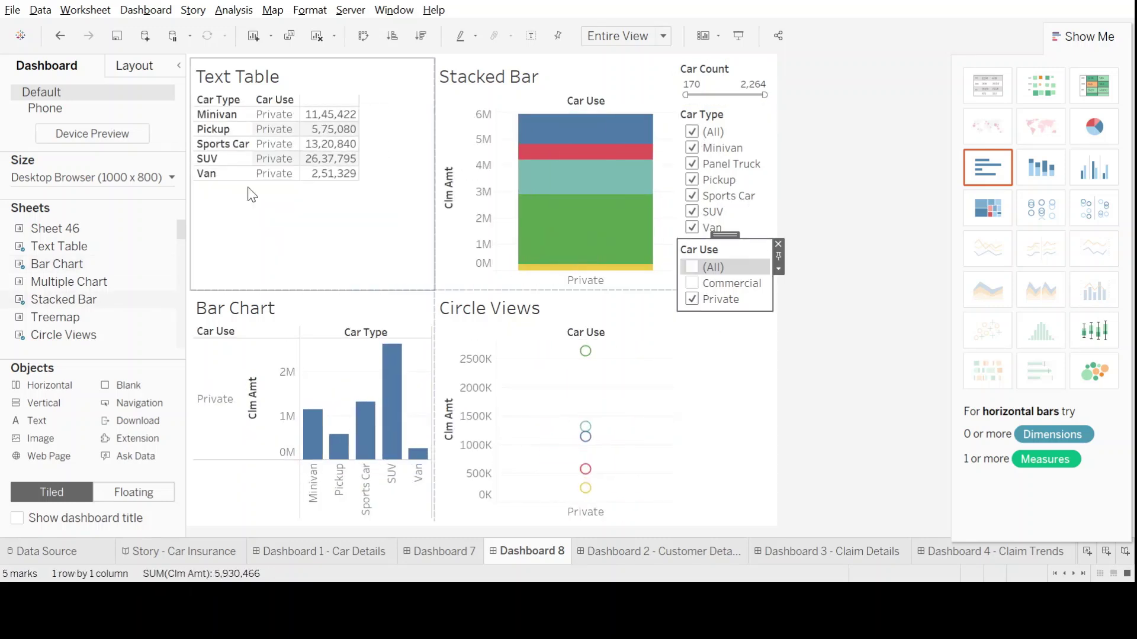
click(692, 268)
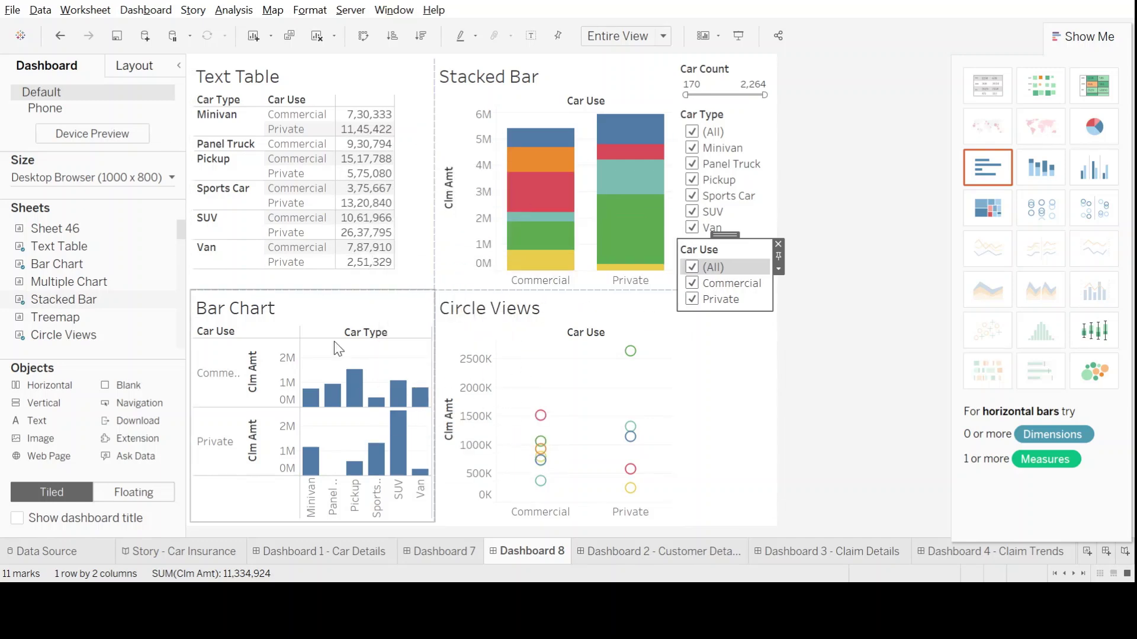
click(374, 271)
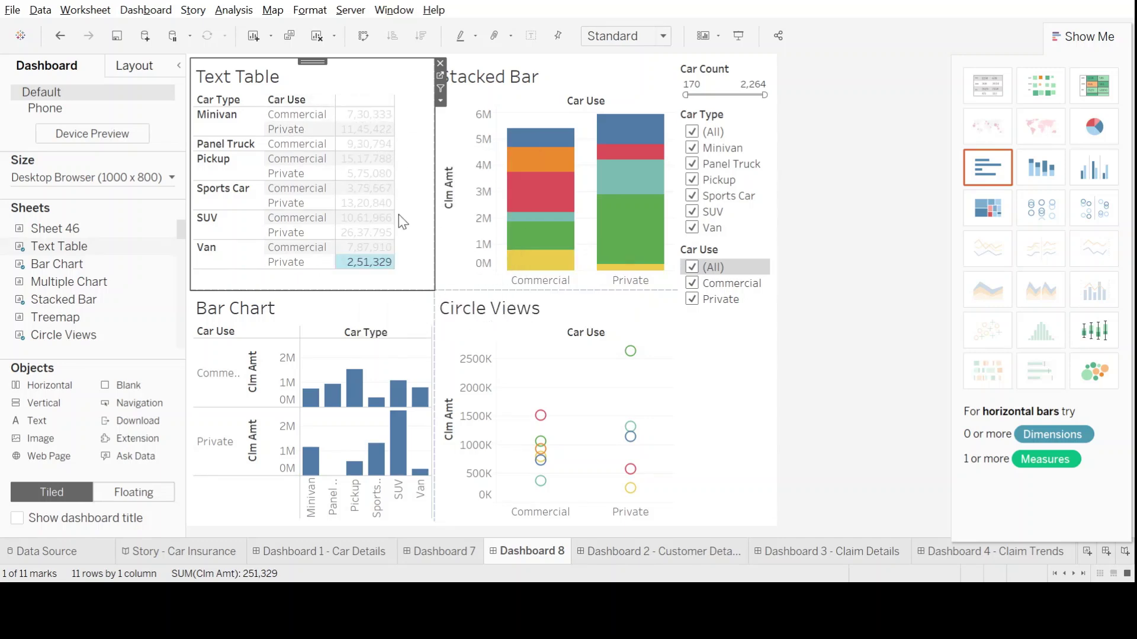
mouse_move(308, 454)
mouse_move(400, 422)
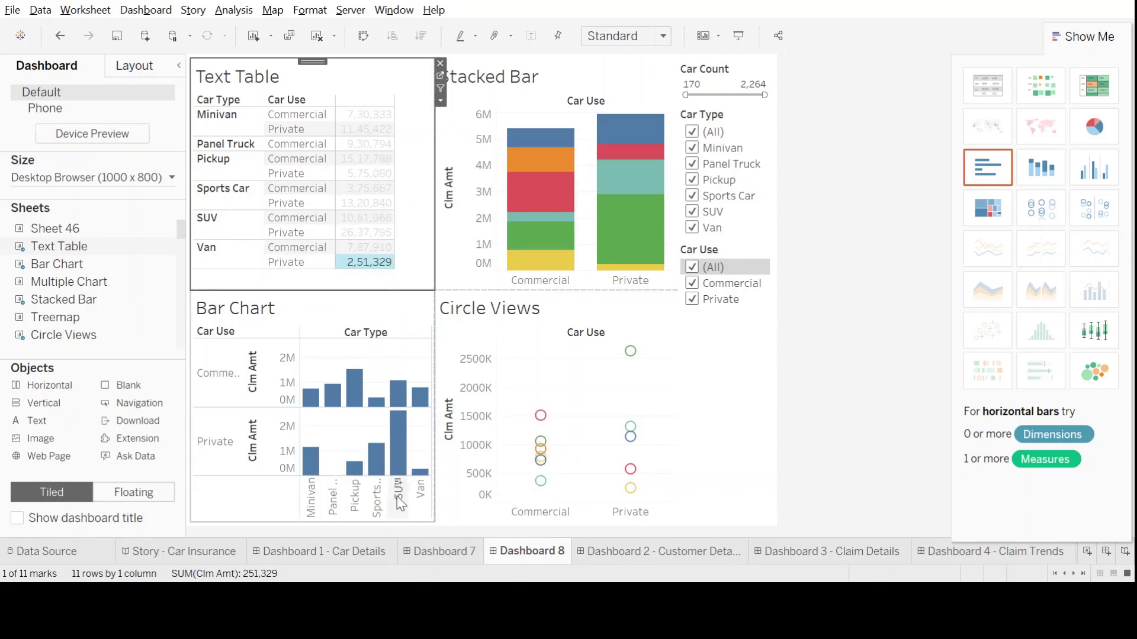
click(396, 453)
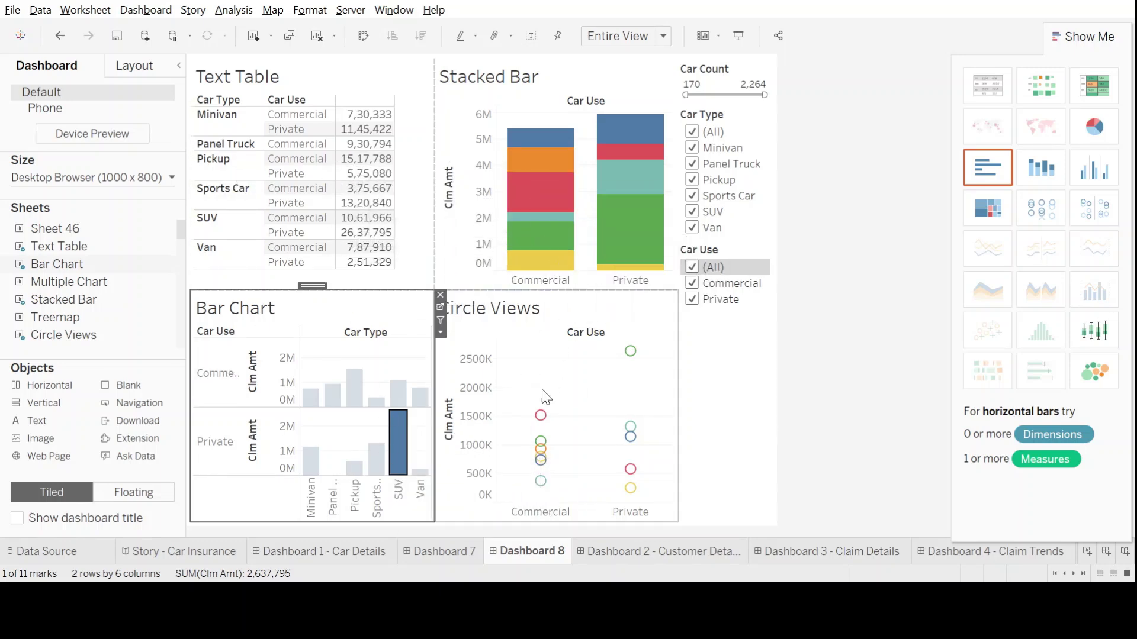
click(406, 78)
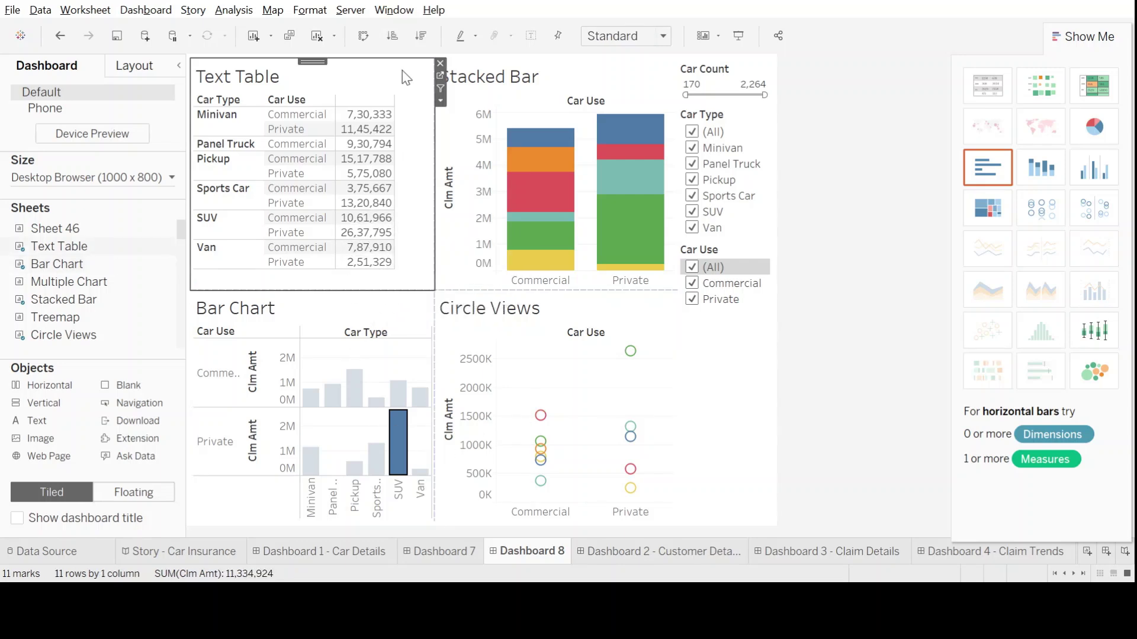
Enable Use as Filter on the Text Table, test it on Van/Private, then clear that filter
click(440, 89)
click(369, 264)
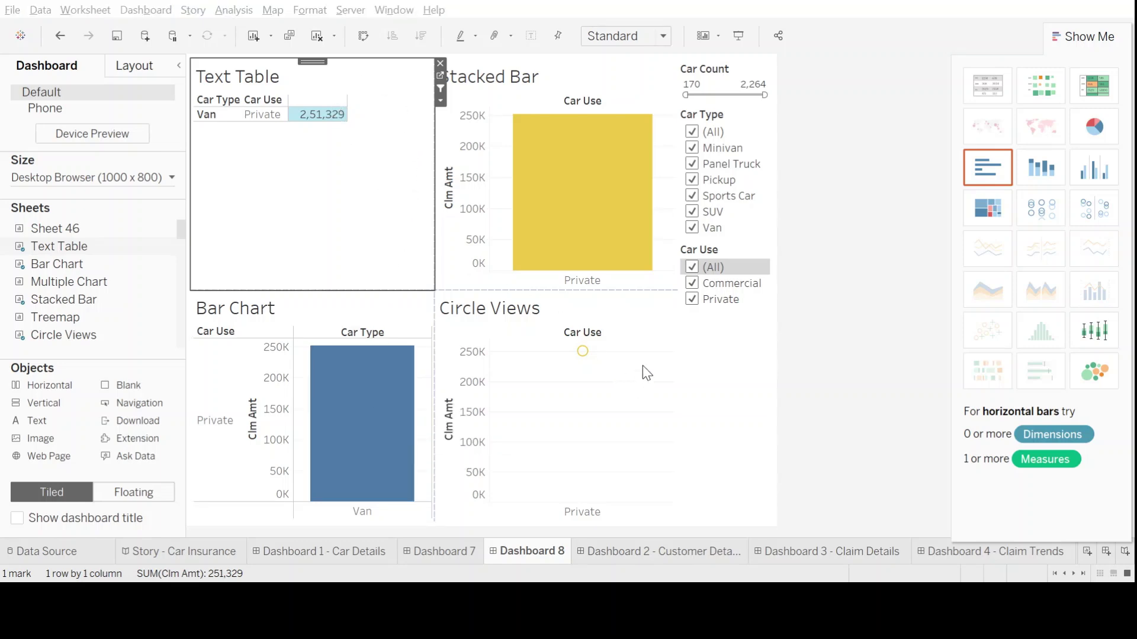
click(315, 137)
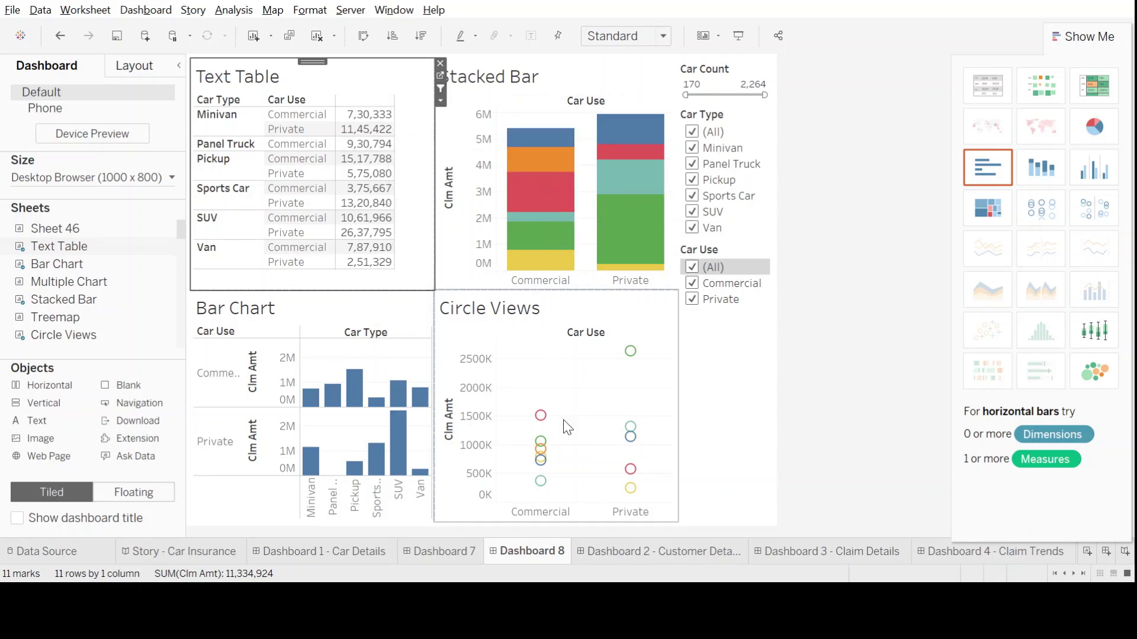
mouse_move(359, 373)
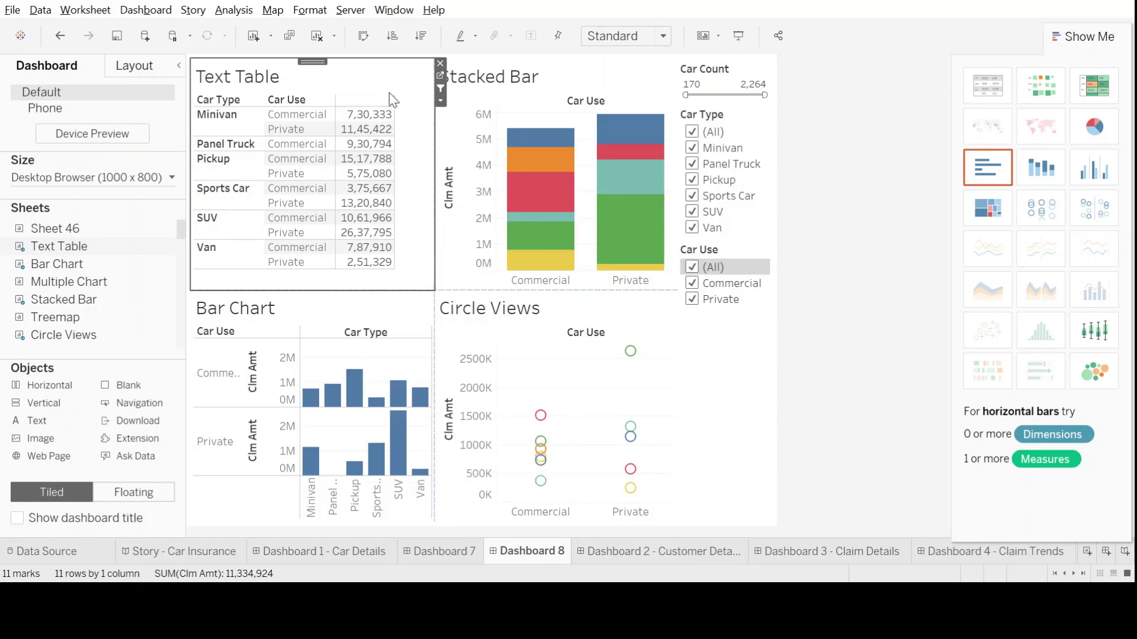
Turn on Use as Filter for the Bar Chart, Circle Views and Stacked Bar views
click(405, 448)
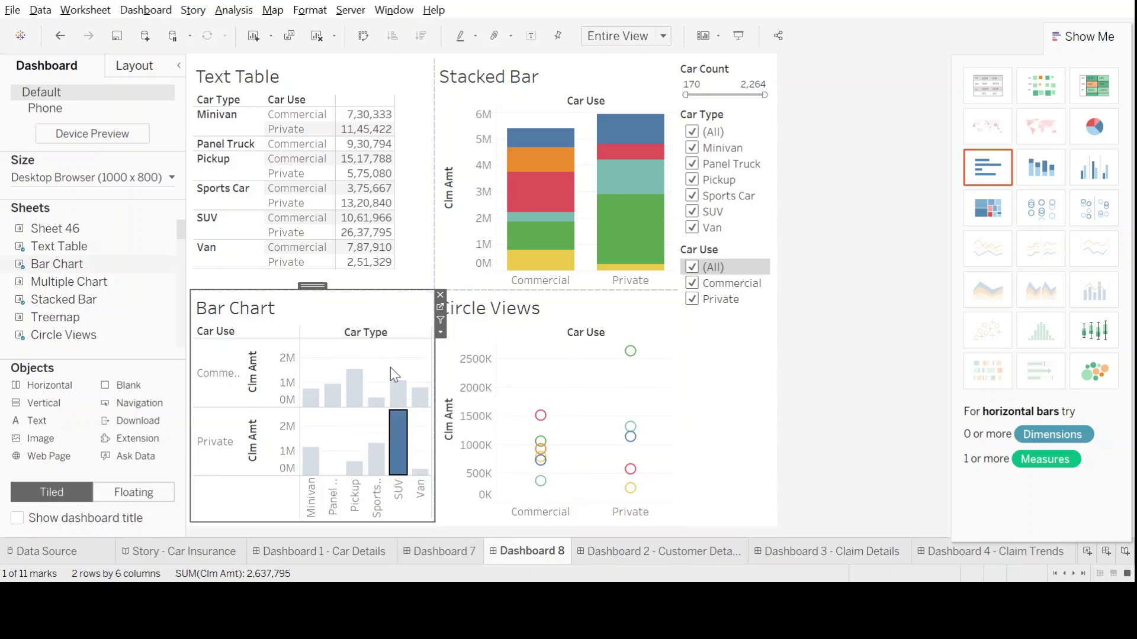
click(440, 321)
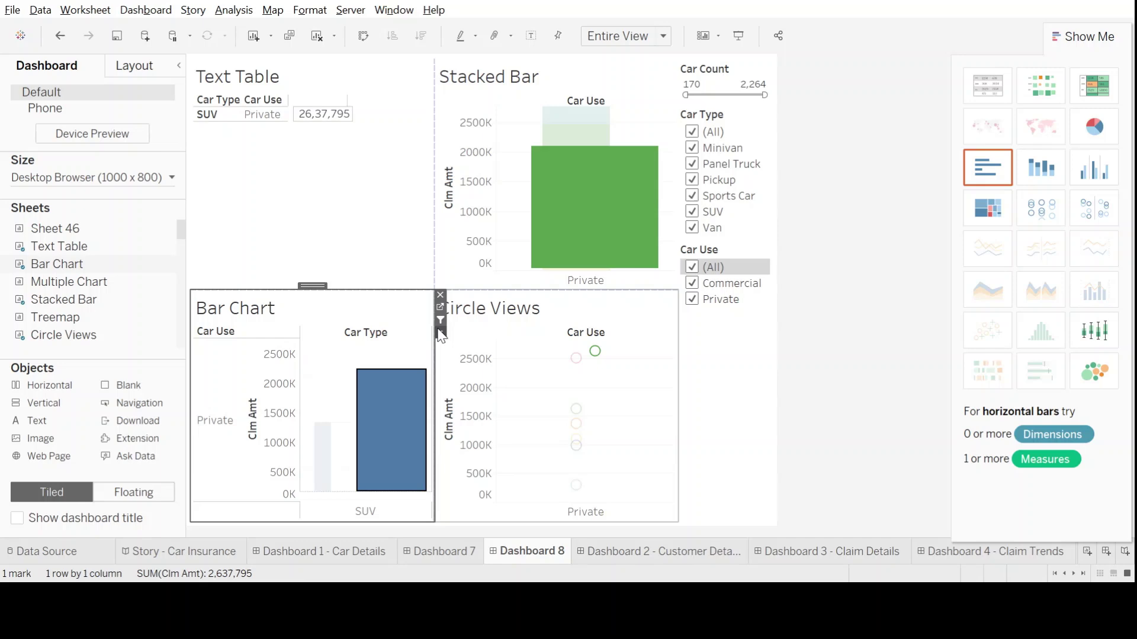
click(631, 310)
click(682, 319)
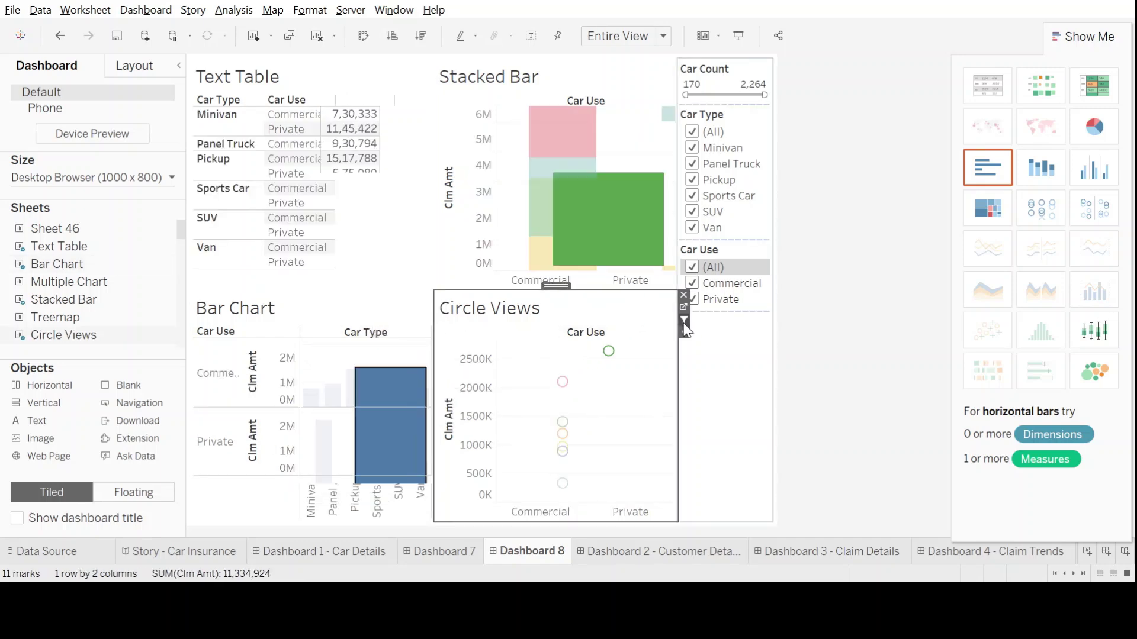
click(640, 66)
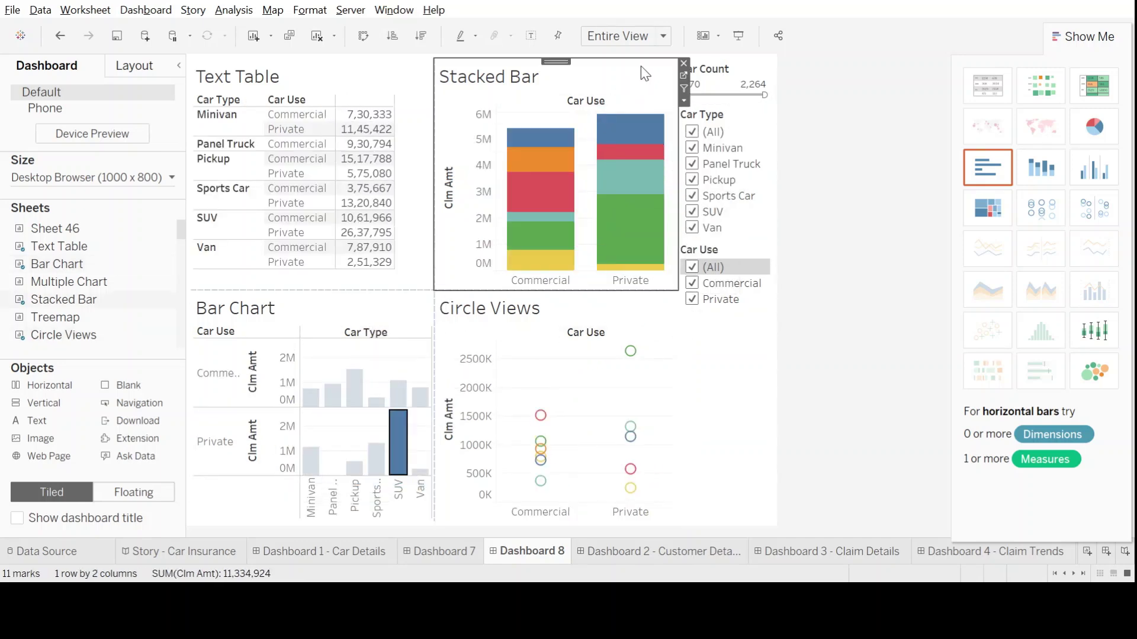
click(685, 89)
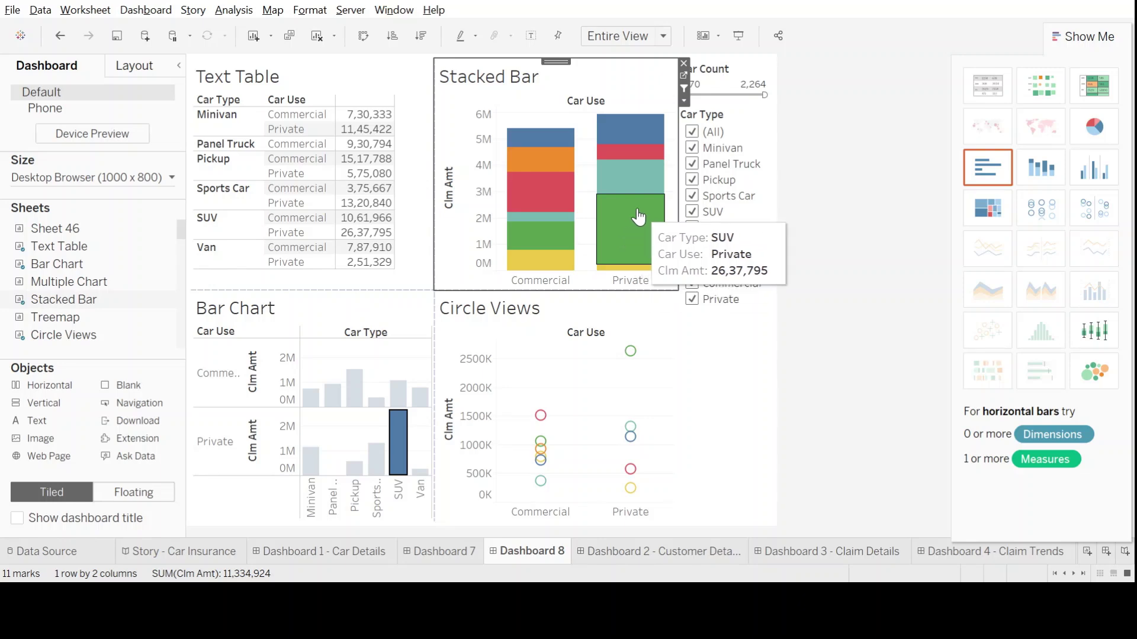
Filter the dashboard to SUV Private from the Stacked Bar, then deselect it to restore all 11 combinations
click(631, 236)
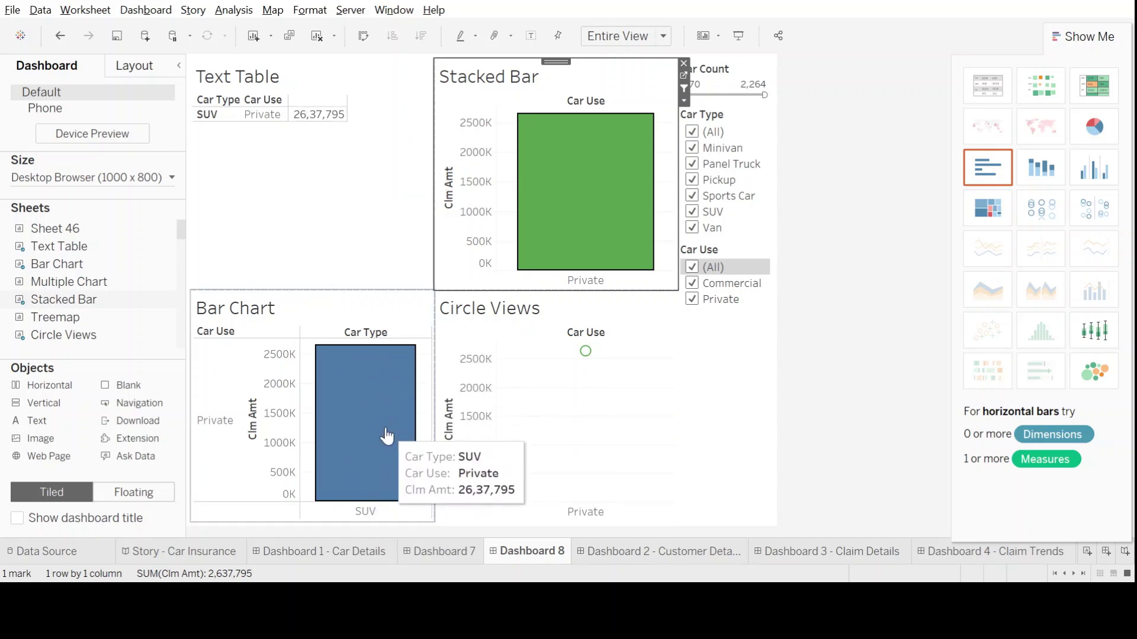
mouse_move(591, 358)
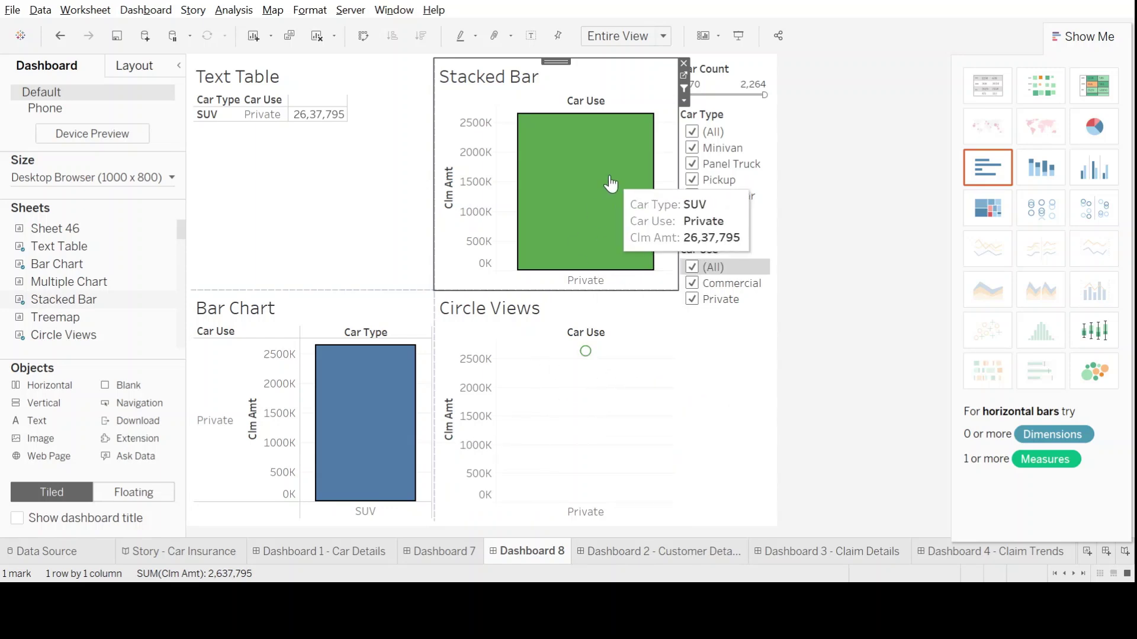
mouse_move(633, 128)
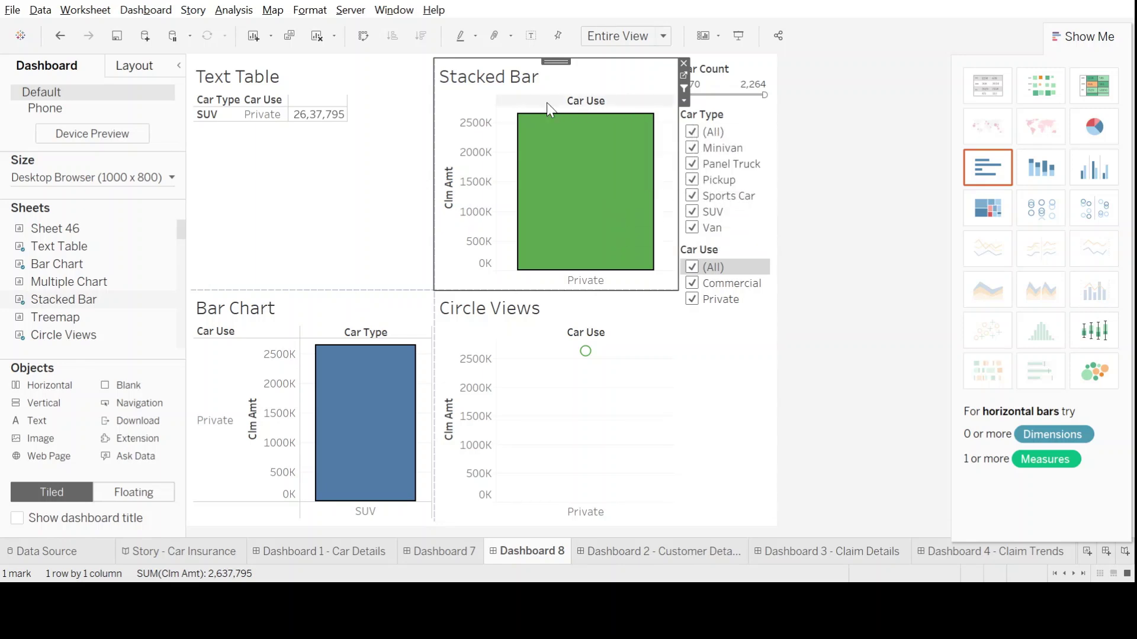
click(577, 157)
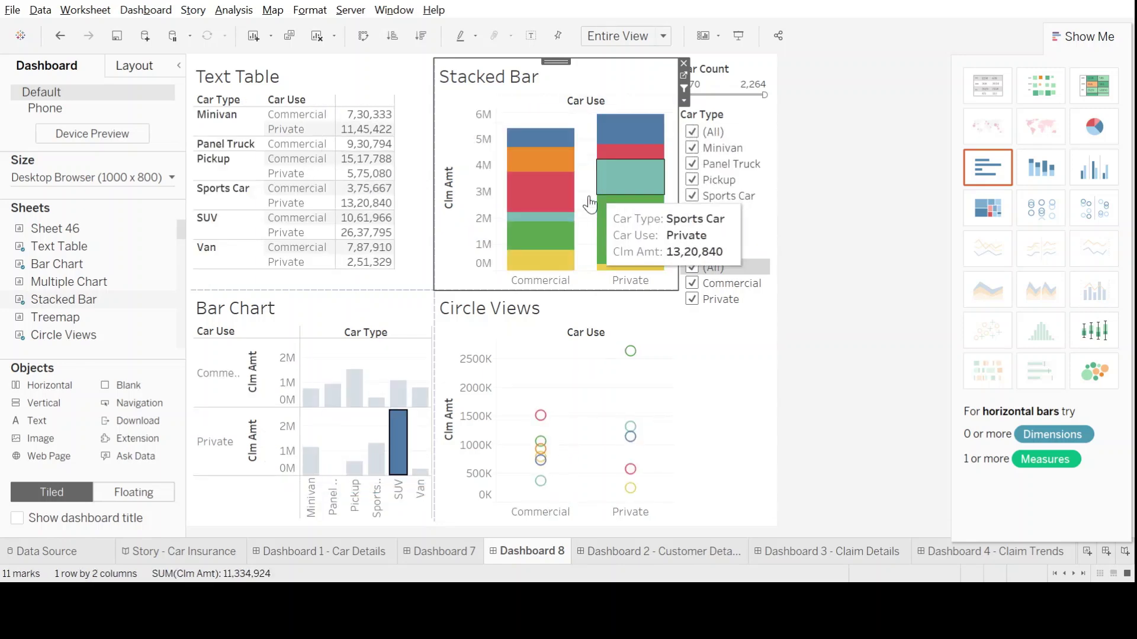